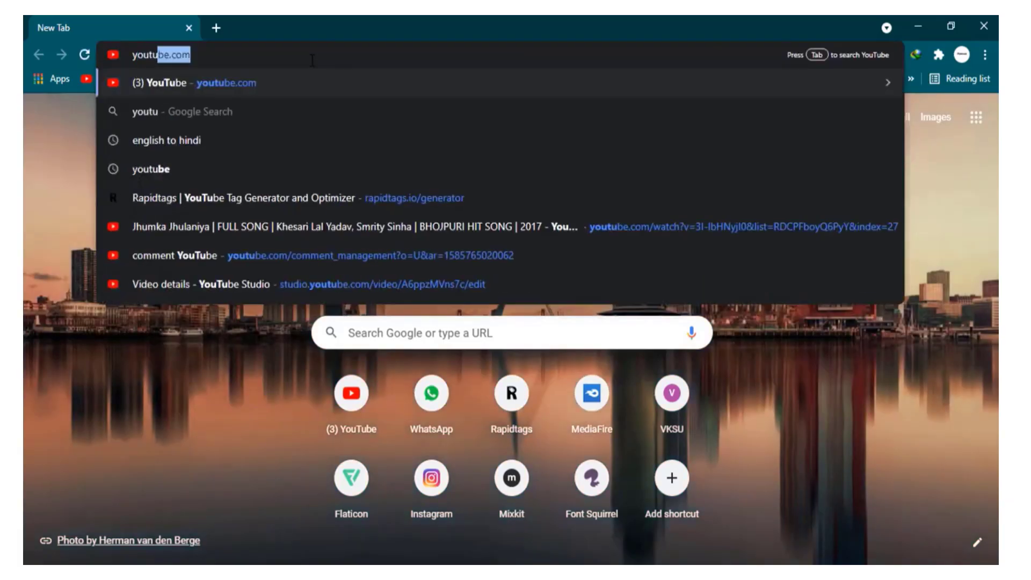
- Search YouTube for abhinesh and subscribe to the channel with all notifications
key(Return)
click(355, 89)
text(abh)
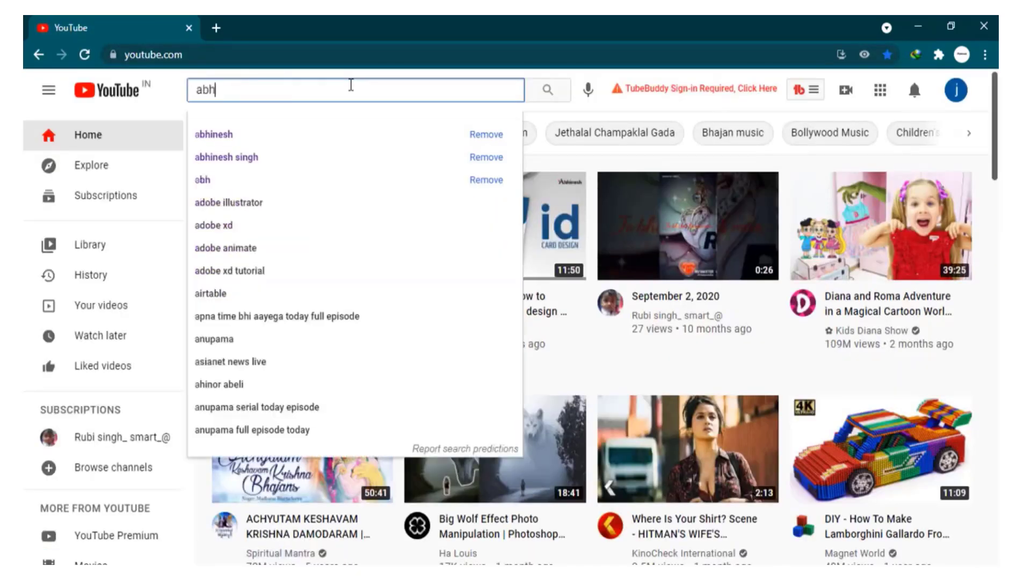
text(inesh)
key(Return)
click(472, 212)
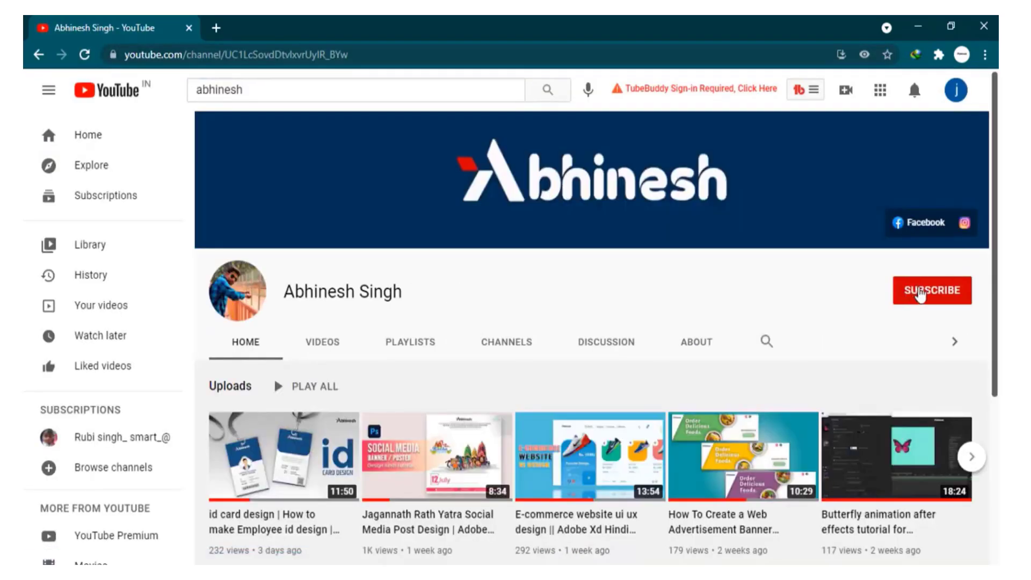
click(919, 292)
click(959, 291)
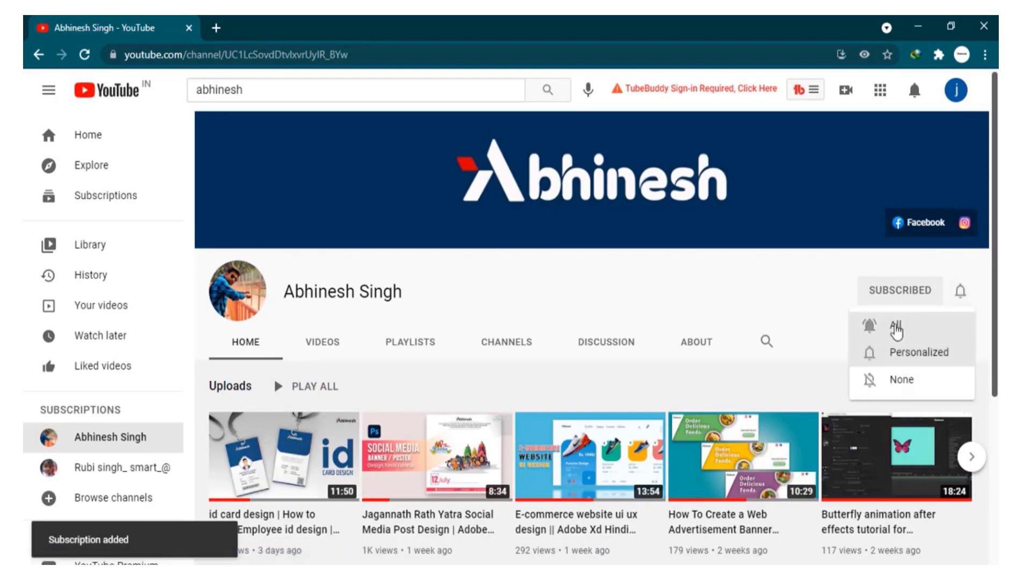
click(894, 325)
- Browse the channel's Playlists tab, then its uploaded Videos
scroll(381, 211, down, 3)
click(400, 192)
scroll(727, 398, down, 5)
scroll(728, 398, up, 5)
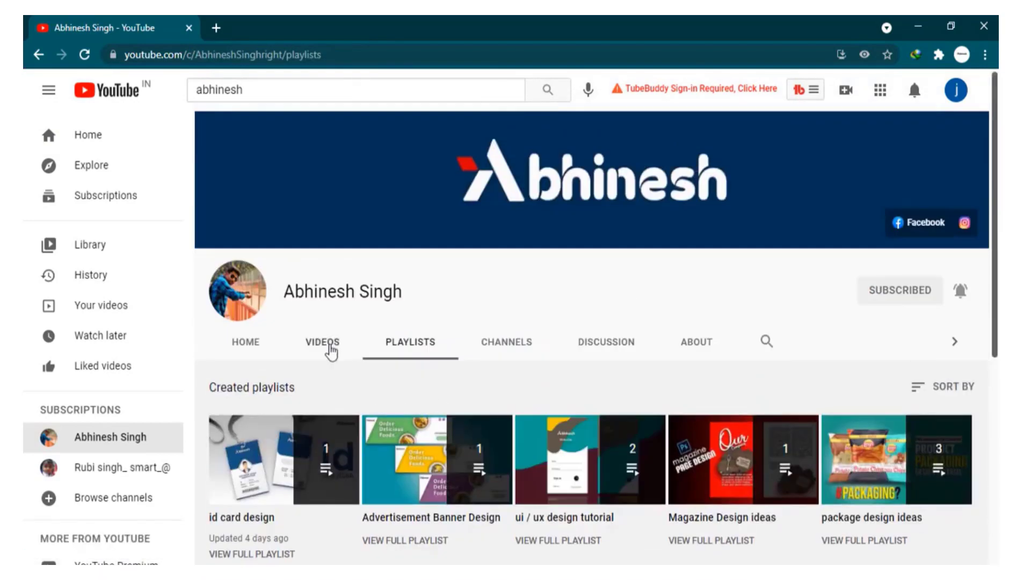
click(324, 344)
scroll(612, 309, up, 3)
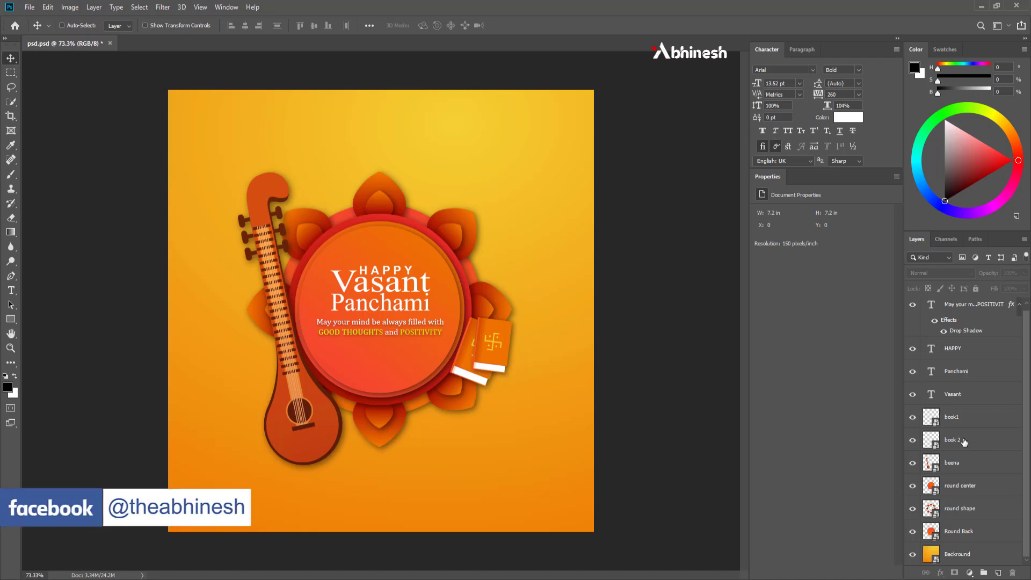
- Open the Photoshop File menu and close it without choosing a command
click(29, 7)
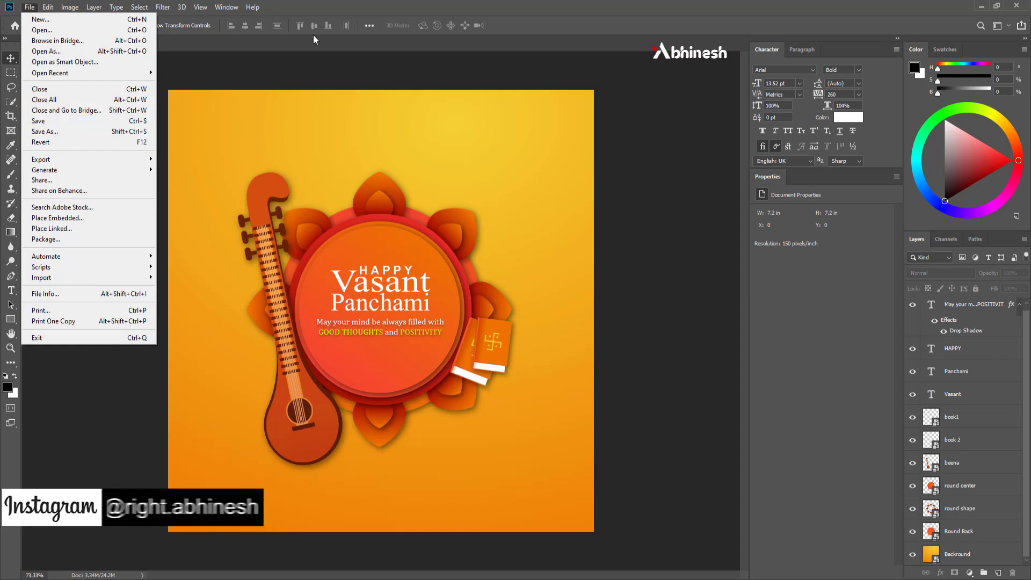
click(451, 4)
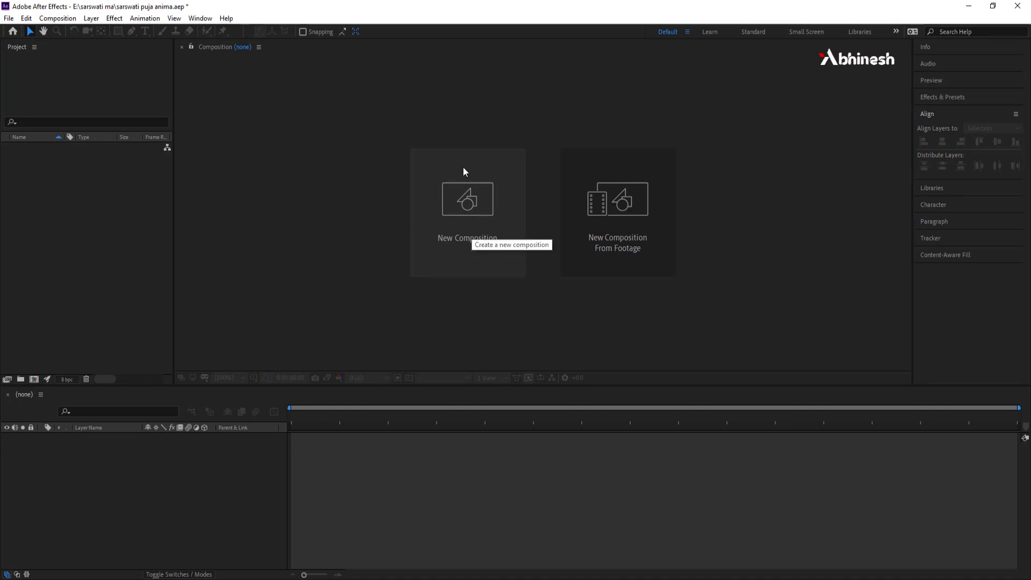
- Start a new composition from the viewer's New Composition tile
click(59, 19)
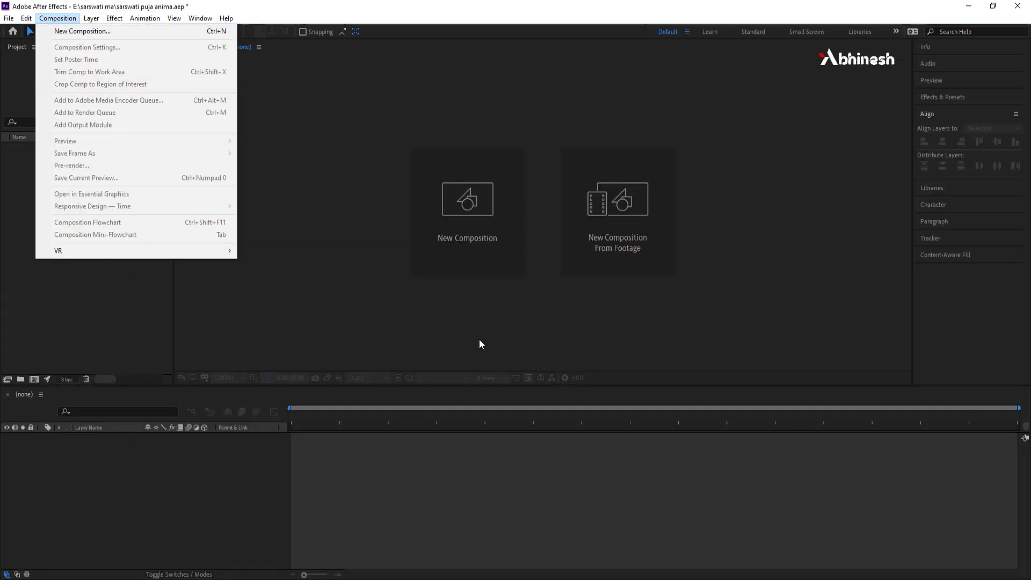
click(444, 94)
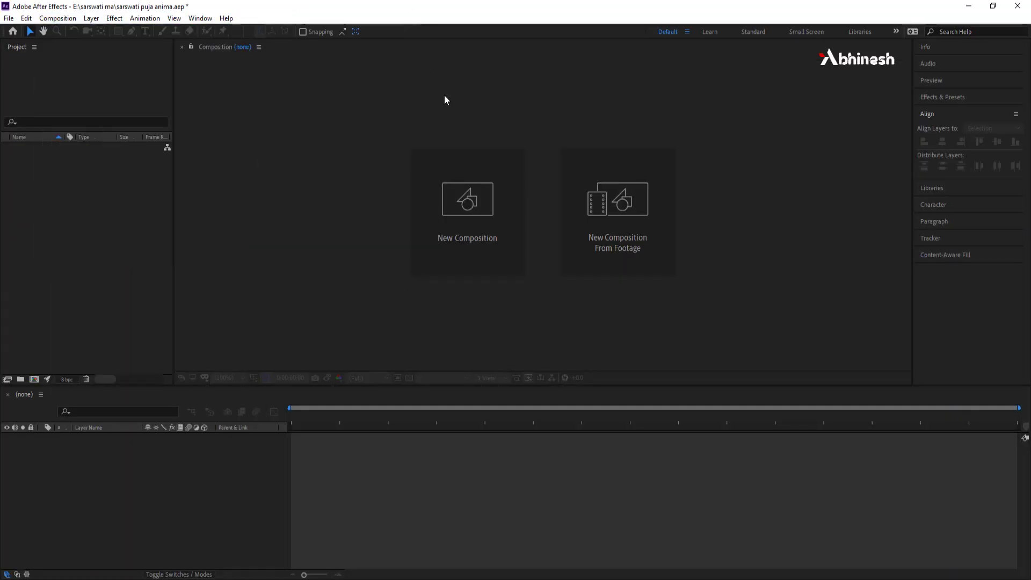
click(458, 183)
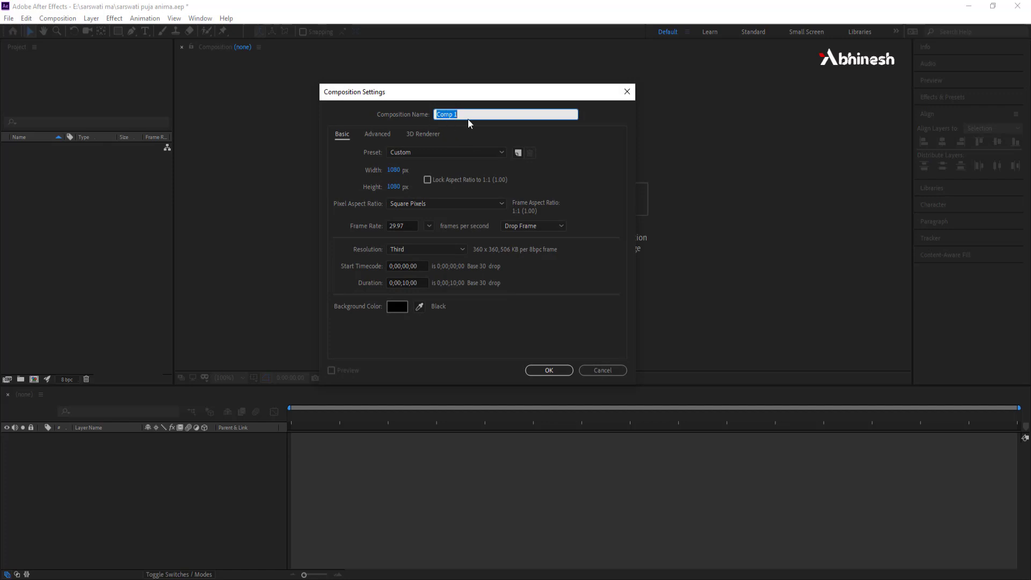
- Name the composition 'animation', set its duration to 0;00;06;00, and confirm
text(on)
key(Tab)
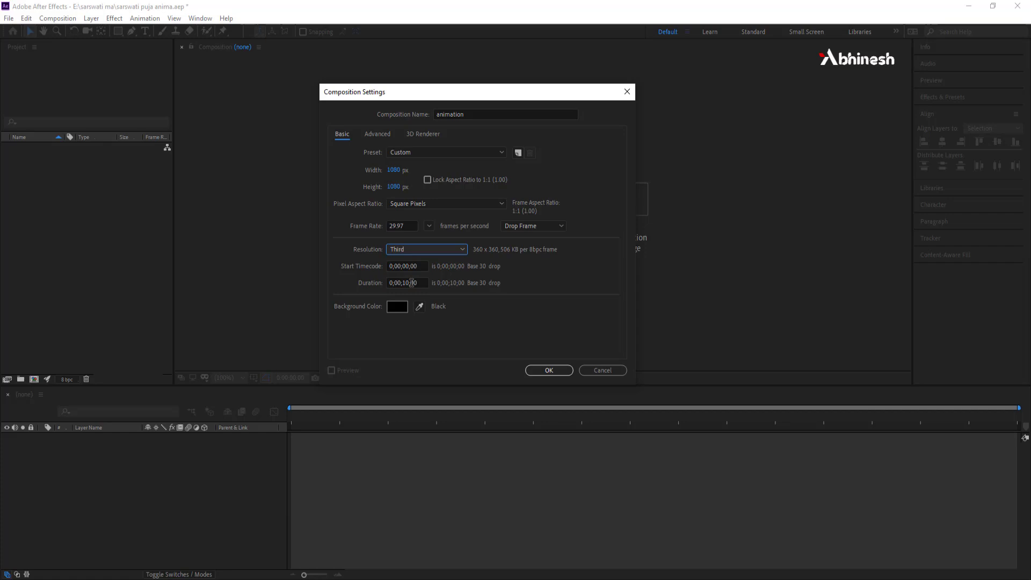
click(412, 283)
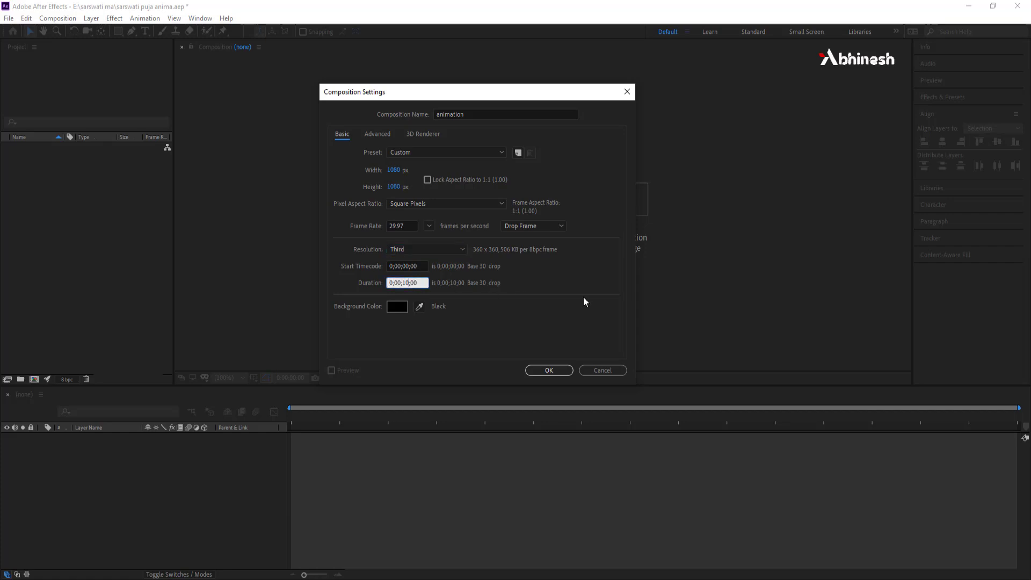
key(BackSpace)
key(BackSpace)
text(05)
key(BackSpace)
text(6)
click(559, 370)
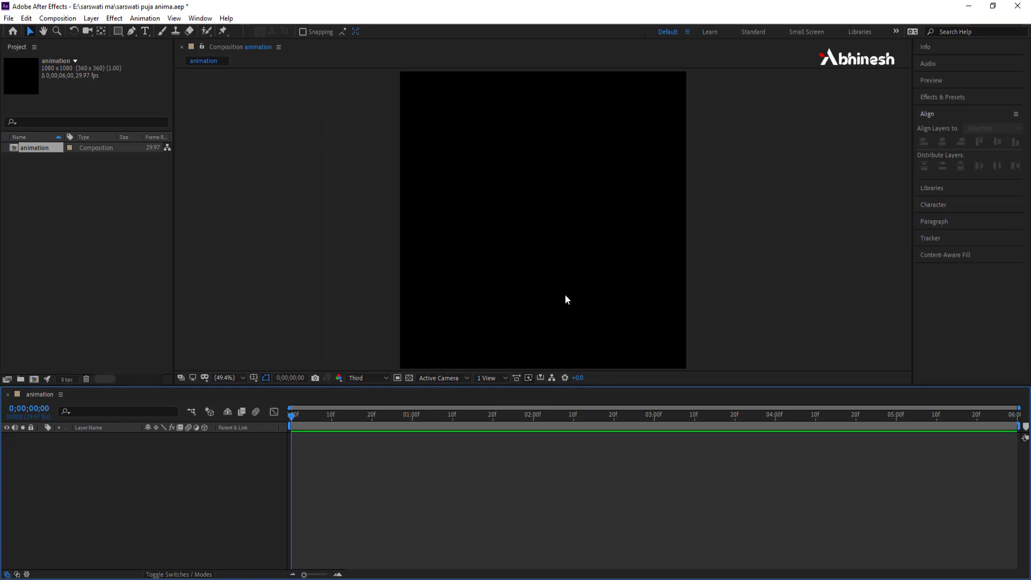
- Import the psd file as Composition - Retain Layer Sizes
right_click(60, 232)
mouse_move(98, 287)
click(234, 289)
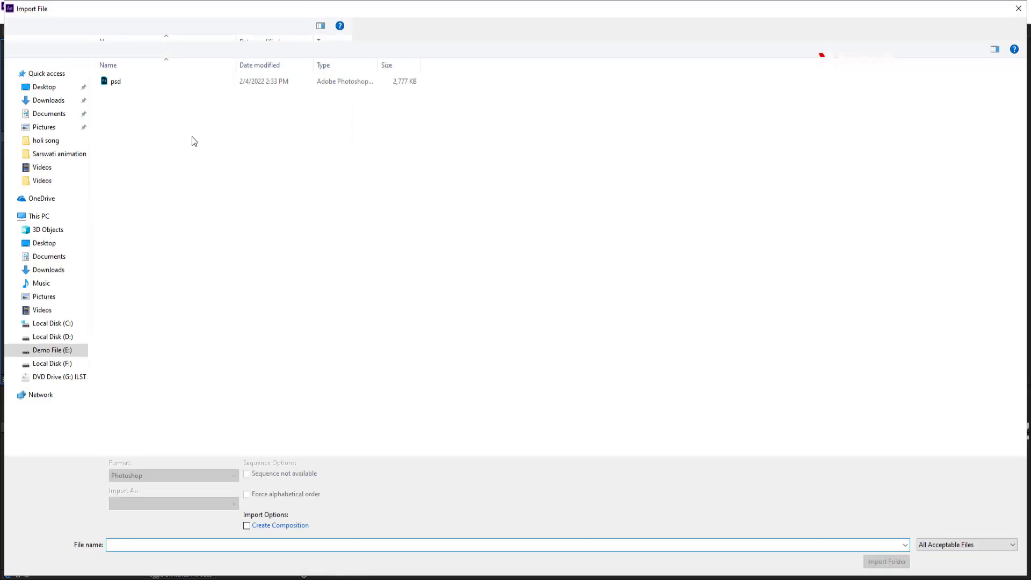
click(114, 84)
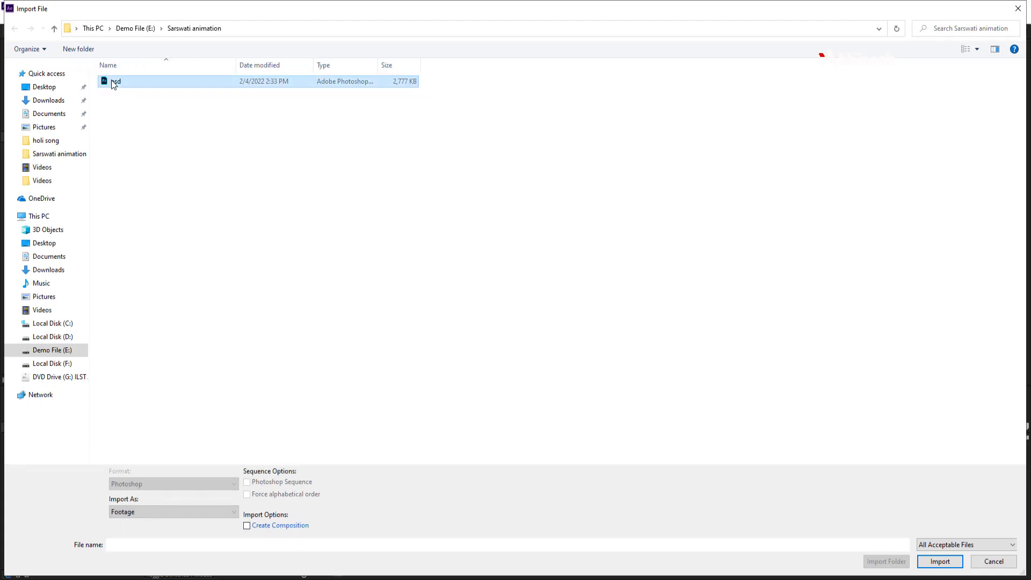
click(132, 512)
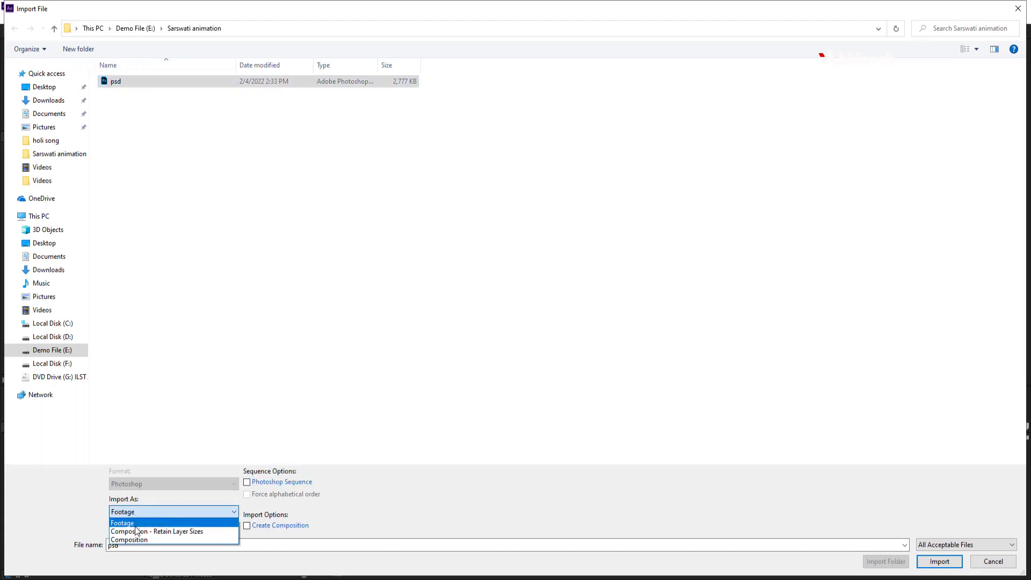
click(138, 532)
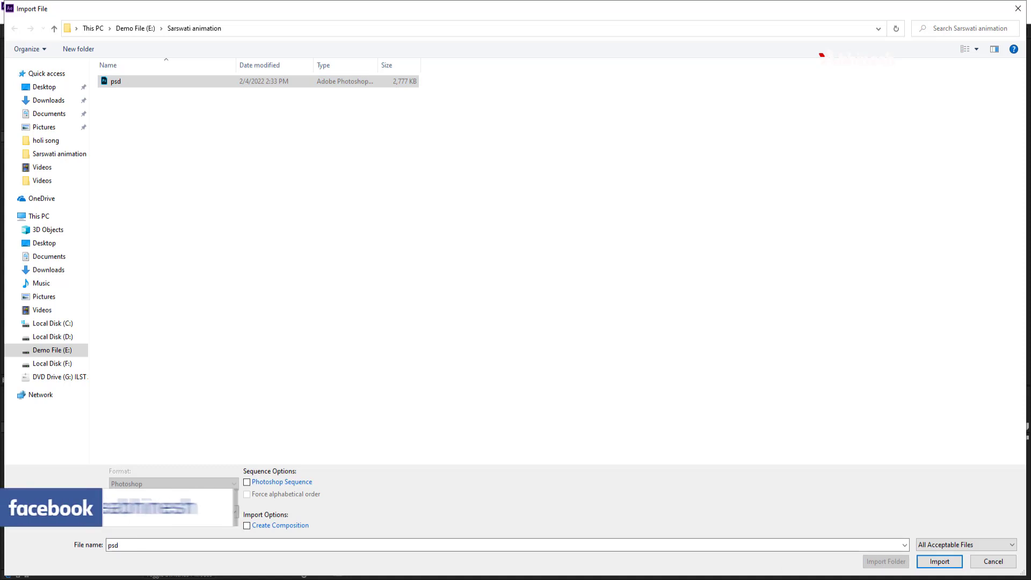
click(939, 562)
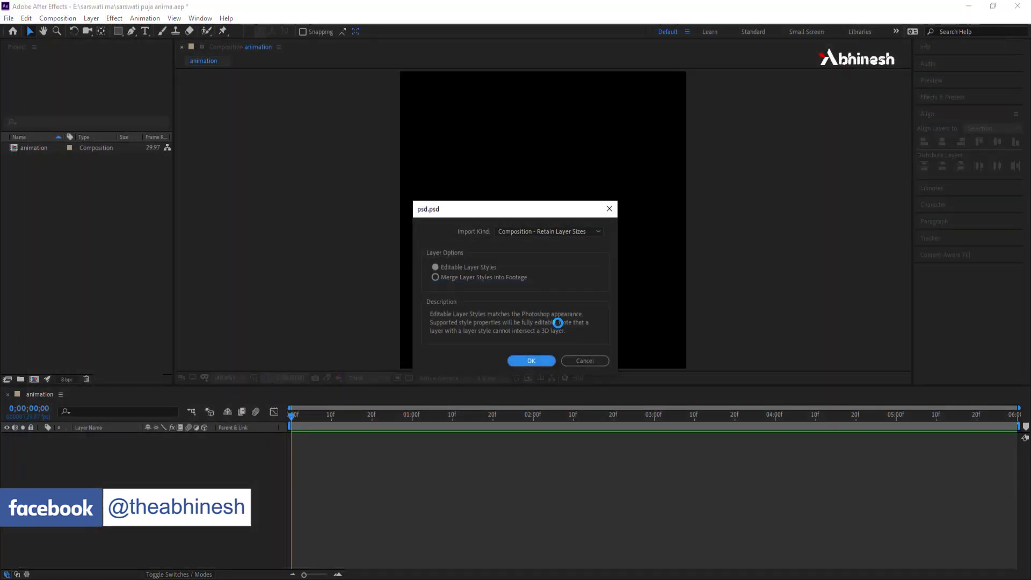
click(531, 361)
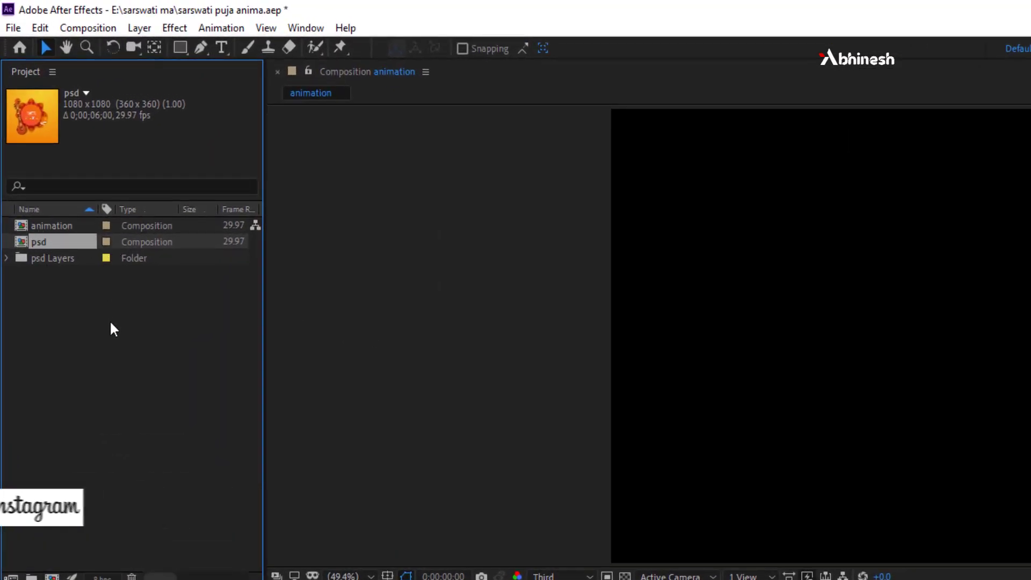
- Open the psd composition and lock the Backround layer
double_click(21, 243)
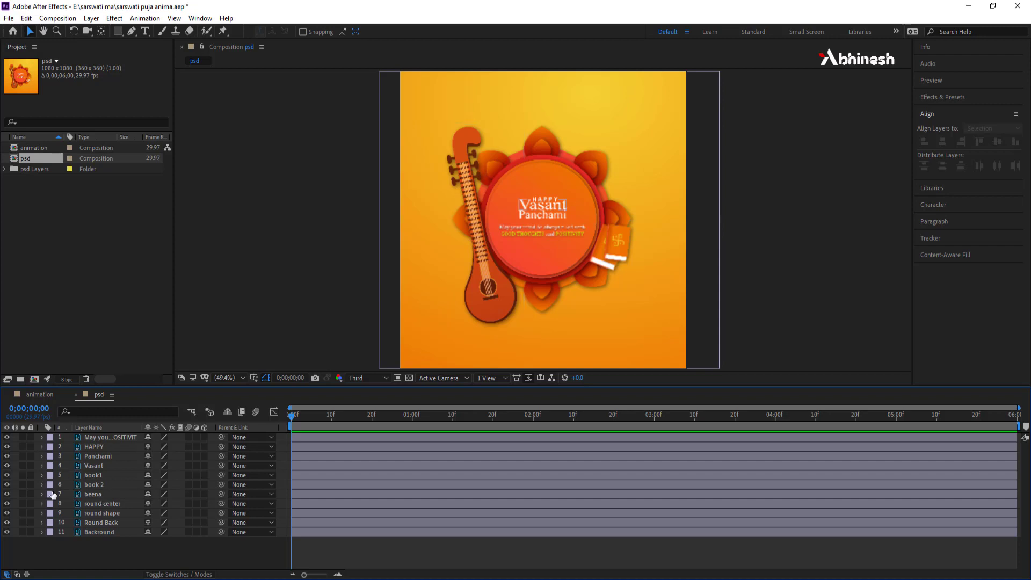
click(102, 550)
click(97, 514)
click(64, 544)
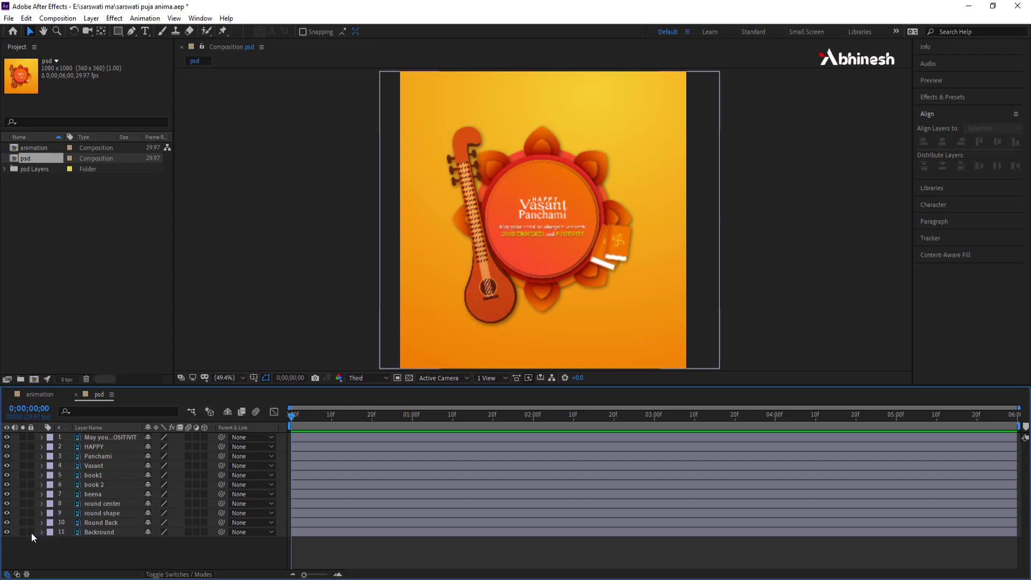
click(31, 531)
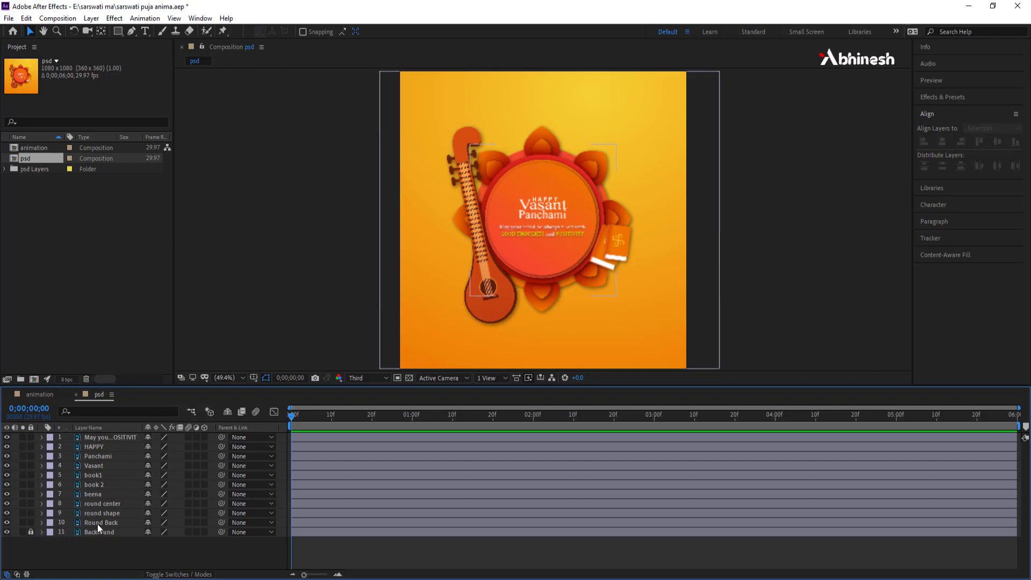
- Select the Round Back, book 2 and Vasant layers in turn, ending on Round Back
click(225, 520)
click(688, 487)
click(660, 467)
click(304, 519)
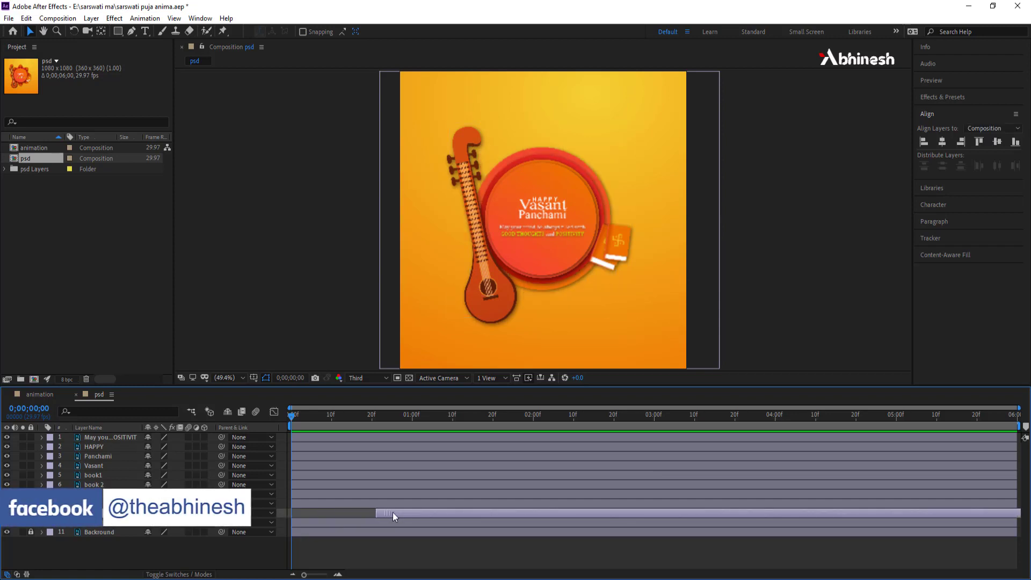
- Delay the round shape, round center, beena, book 2, book1 and Vasant layers progressively
drag(302, 514, 468, 504)
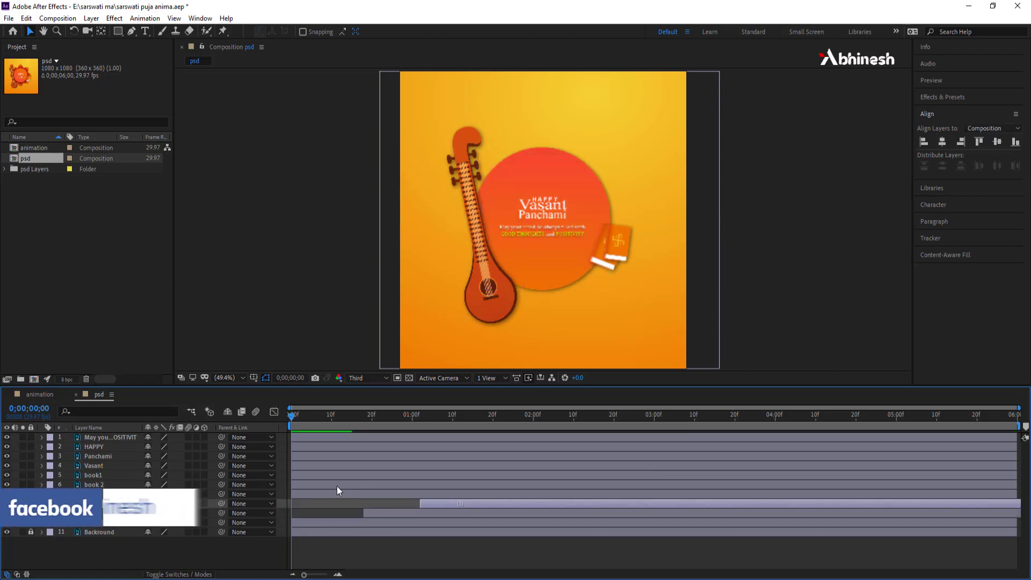
drag(338, 494, 487, 494)
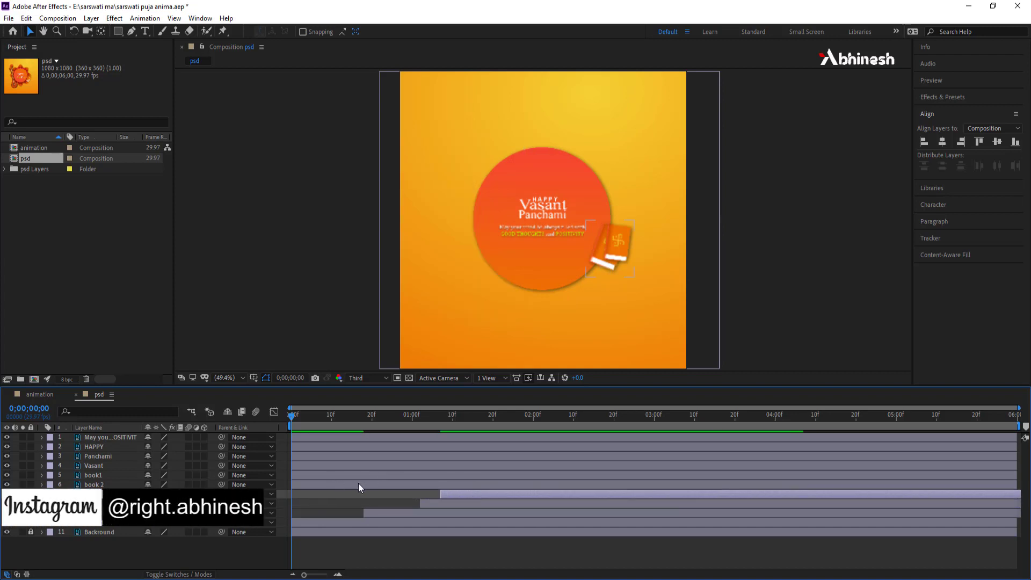
drag(338, 483, 502, 482)
drag(336, 475, 541, 475)
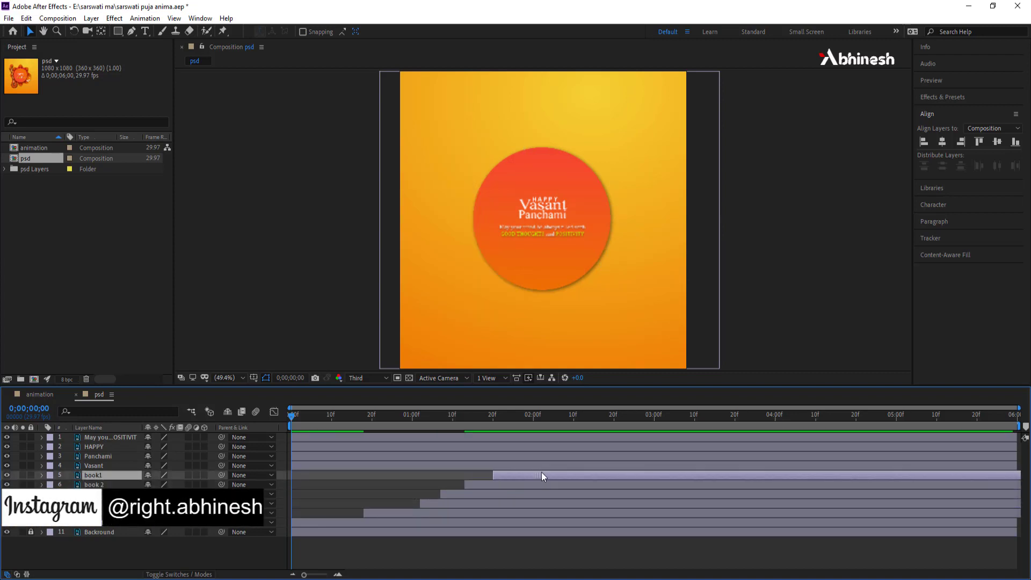
drag(331, 465, 550, 465)
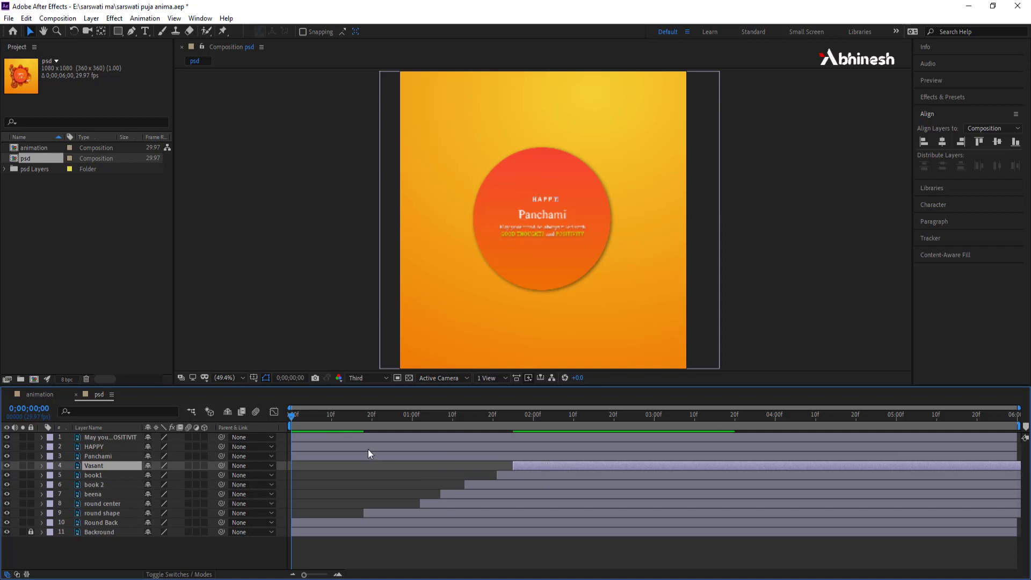
- Push Panchami, HAPPY and the greeting sentence later in order, then enlarge the timeline
drag(368, 447, 552, 447)
drag(376, 455, 608, 456)
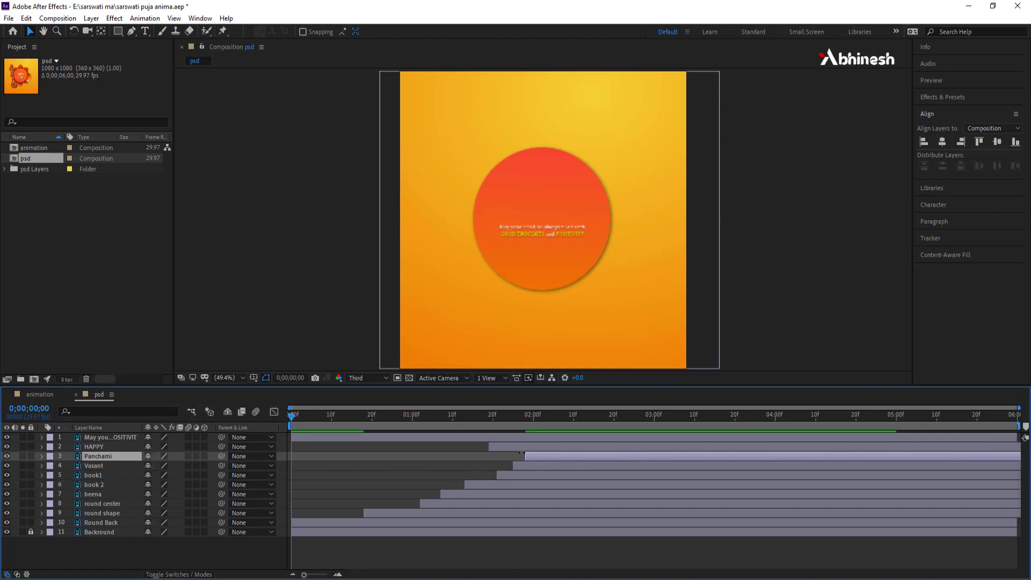
drag(517, 447, 566, 446)
drag(366, 440, 588, 441)
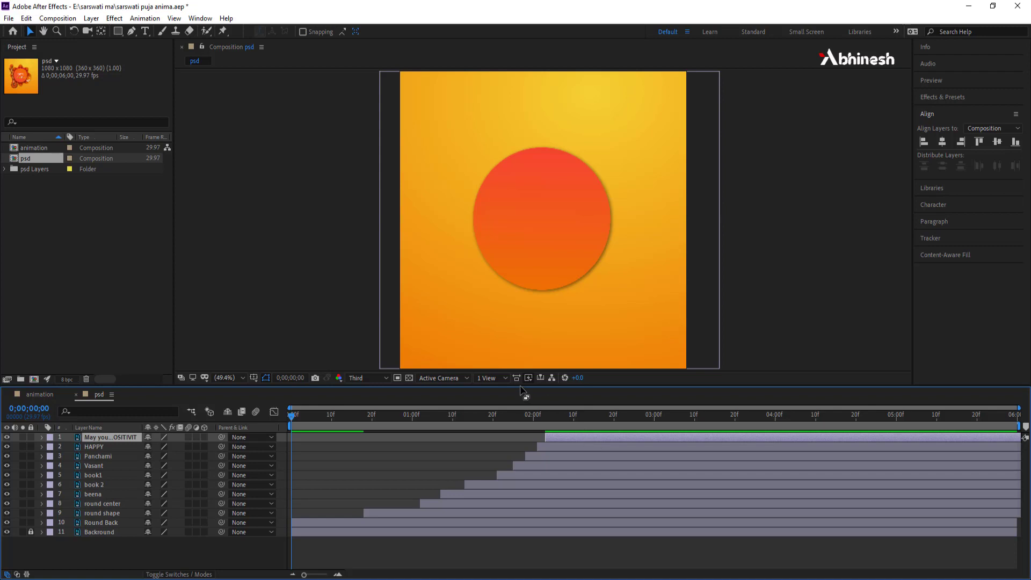
drag(520, 386, 524, 326)
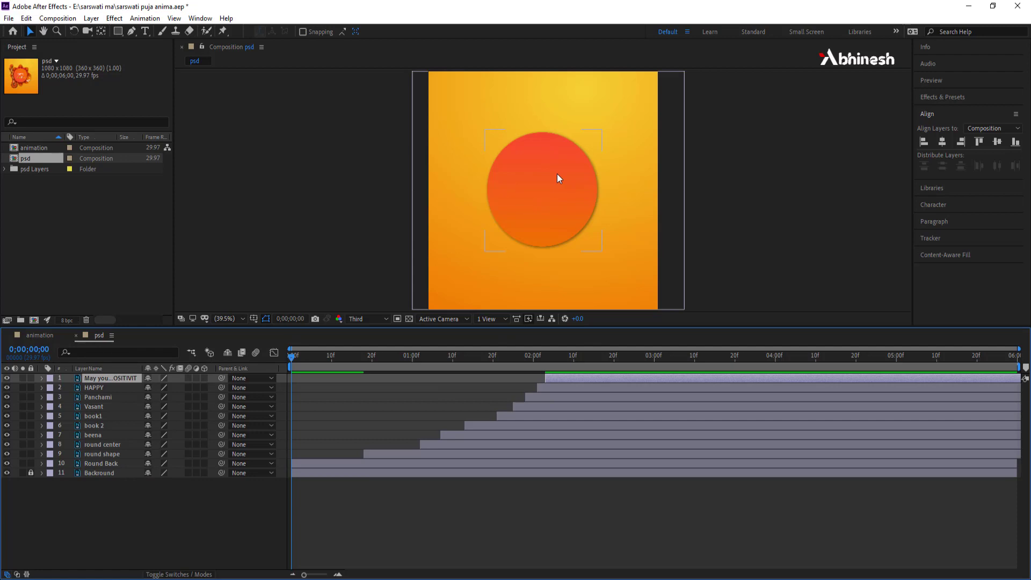
- Keyframe Round Back's Scale at 0% on frame 0 and 100% at frame 10
click(95, 463)
key(s)
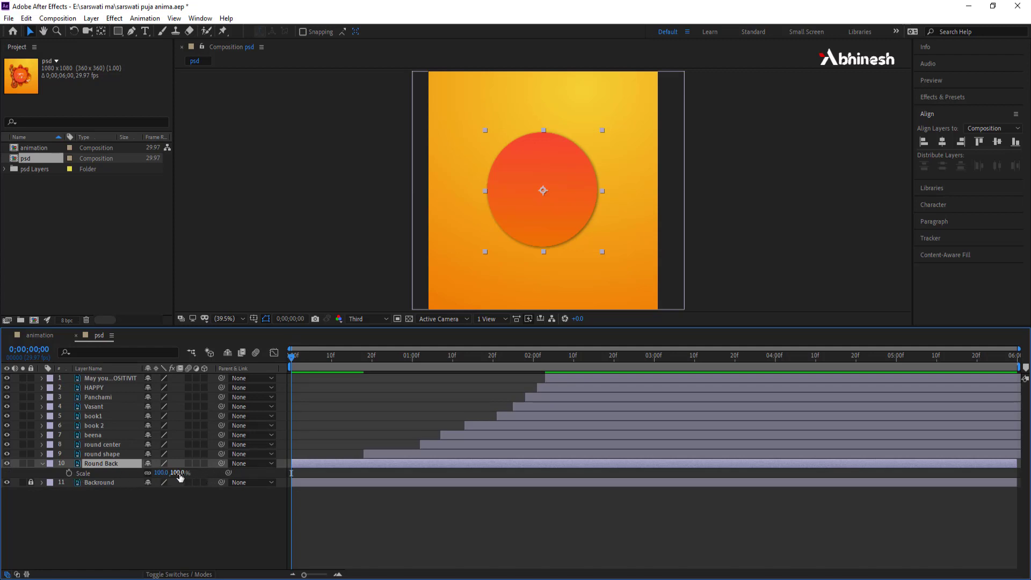
click(179, 472)
text(0)
key(Return)
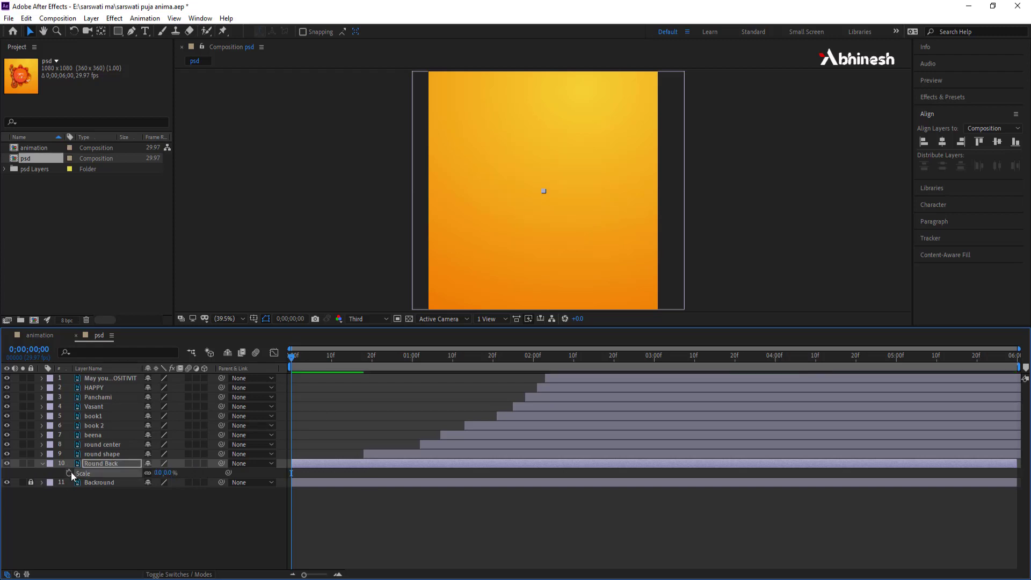
click(331, 355)
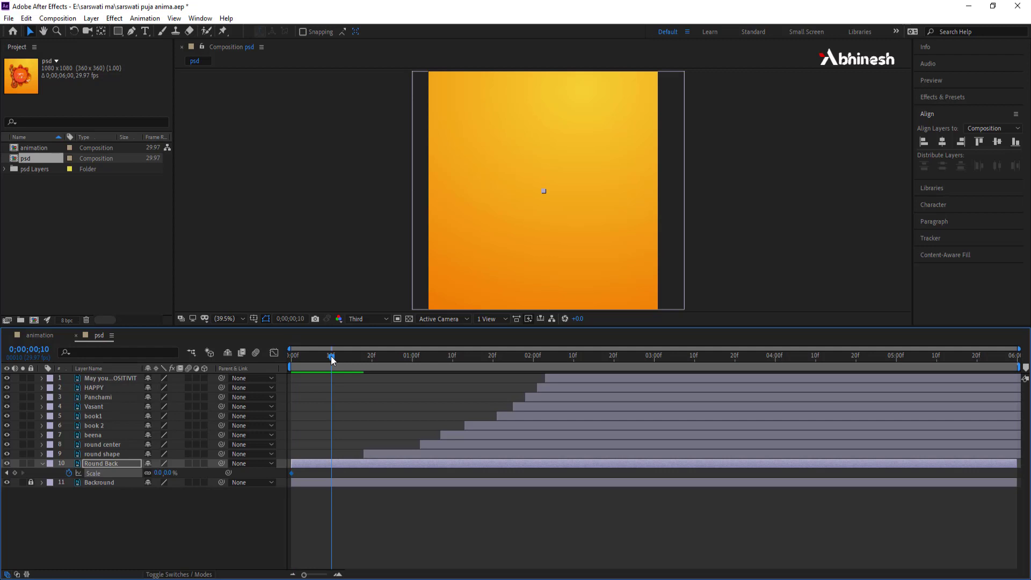
click(167, 473)
key(Return)
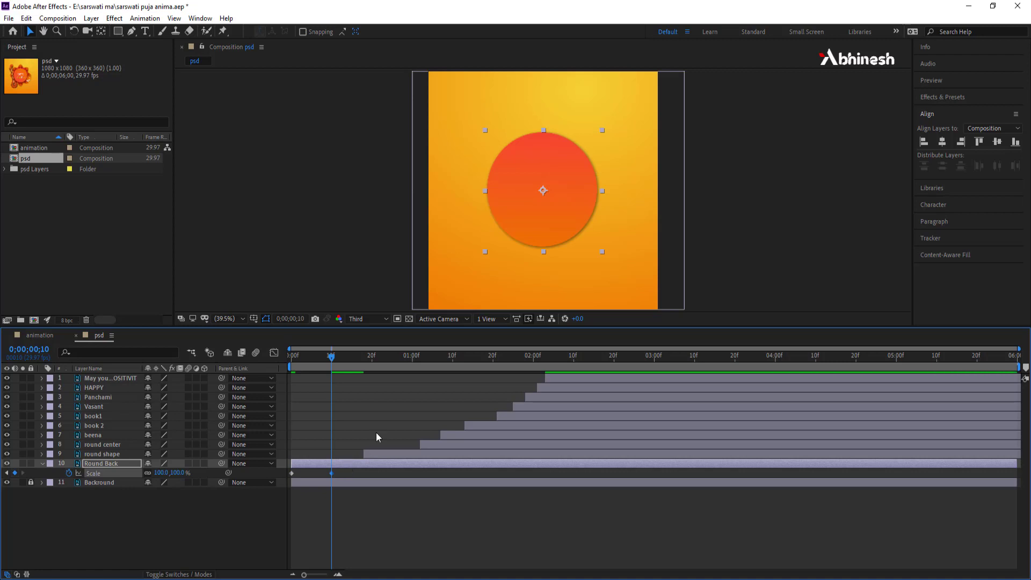
- Preview the circle growing from the start of the timeline
key(Home)
key(space)
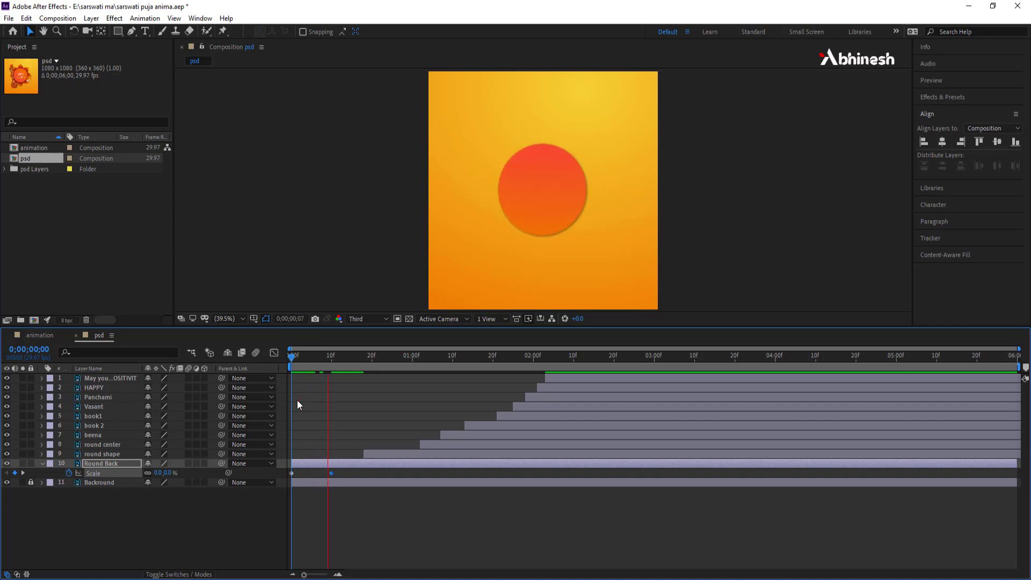
key(space)
key(Home)
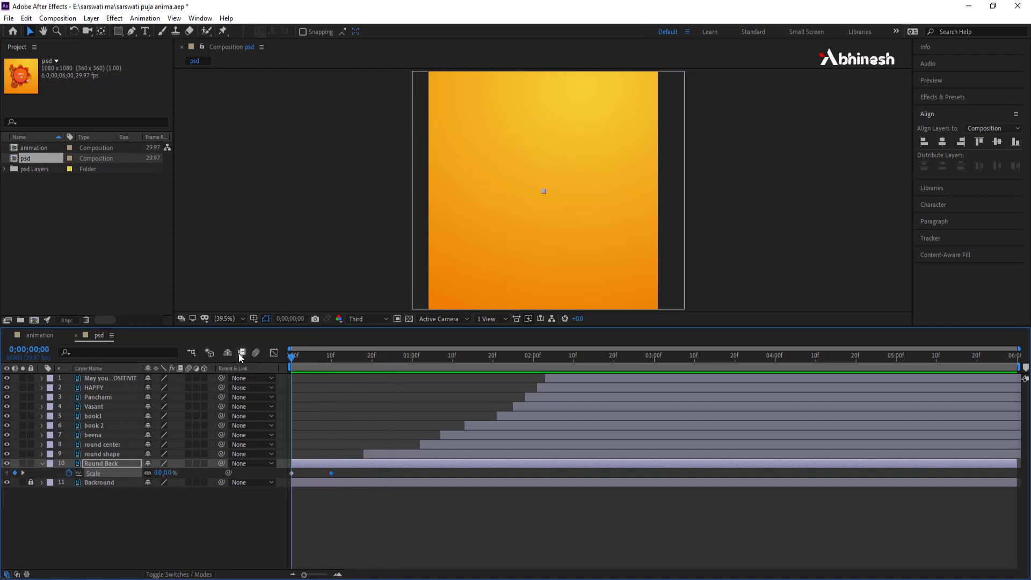
key(space)
key(space)
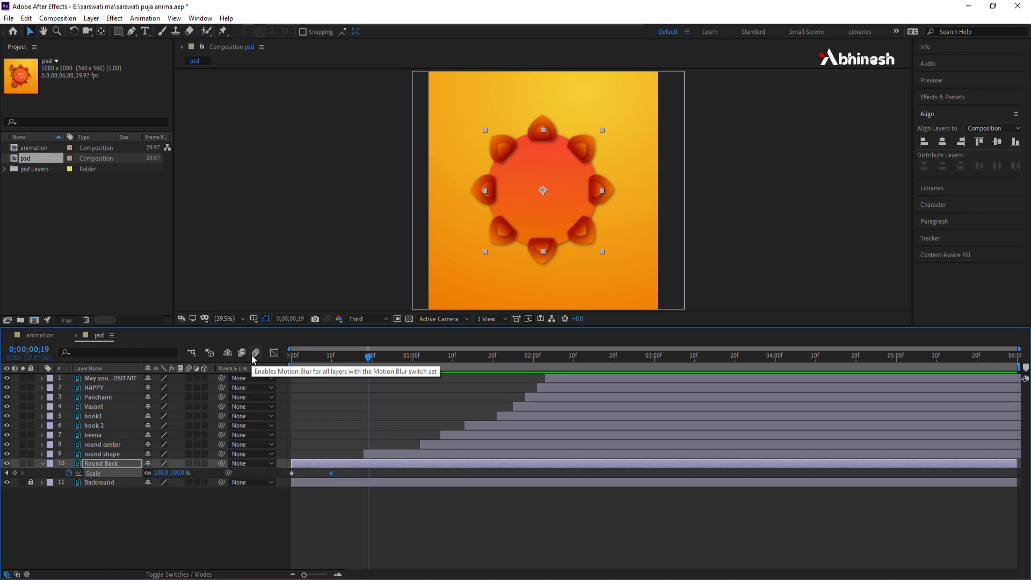
- Start the round shape layer at frame 10 and keyframe its Scale at 0%
click(385, 455)
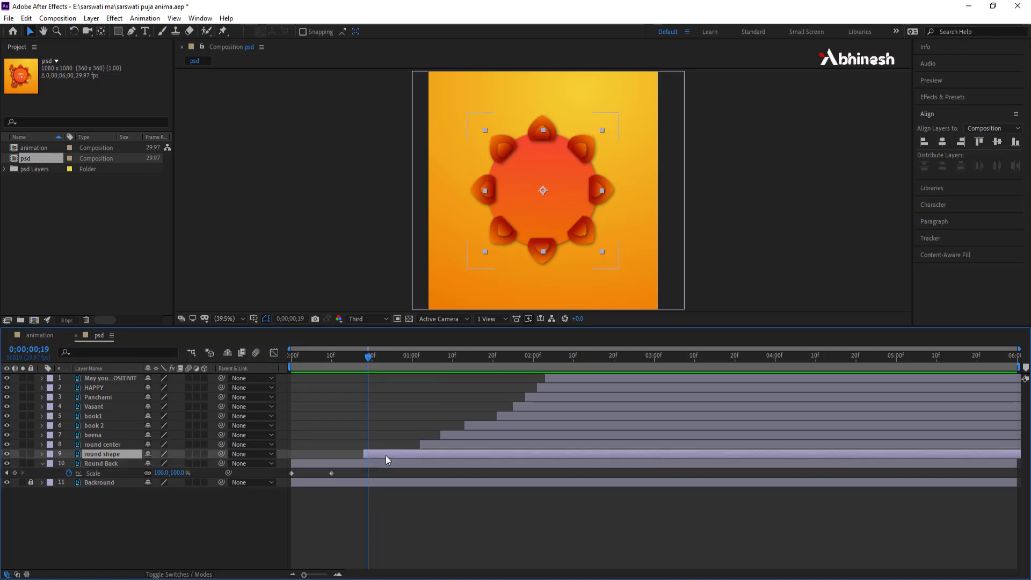
drag(379, 456, 361, 458)
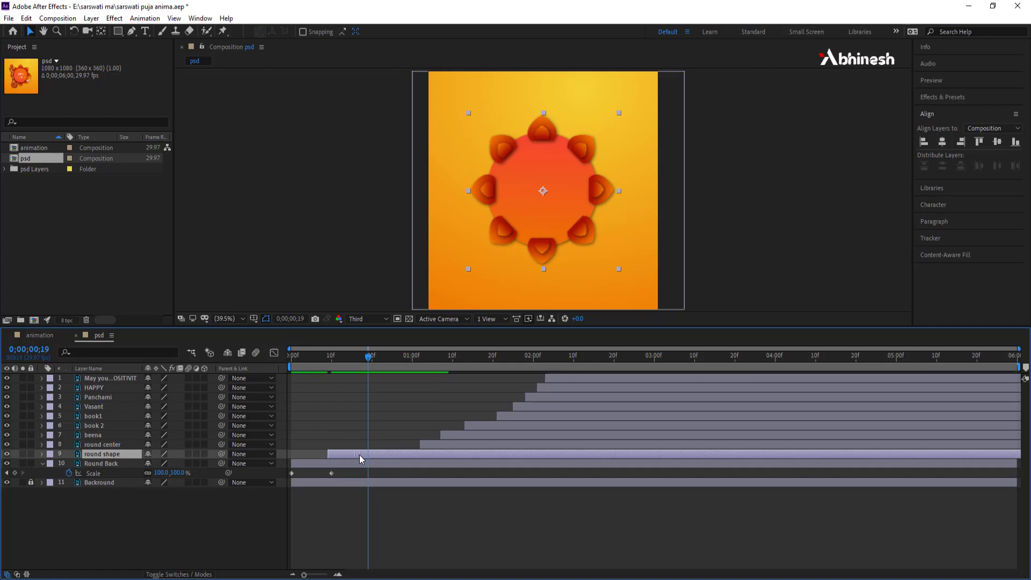
key(i)
key(s)
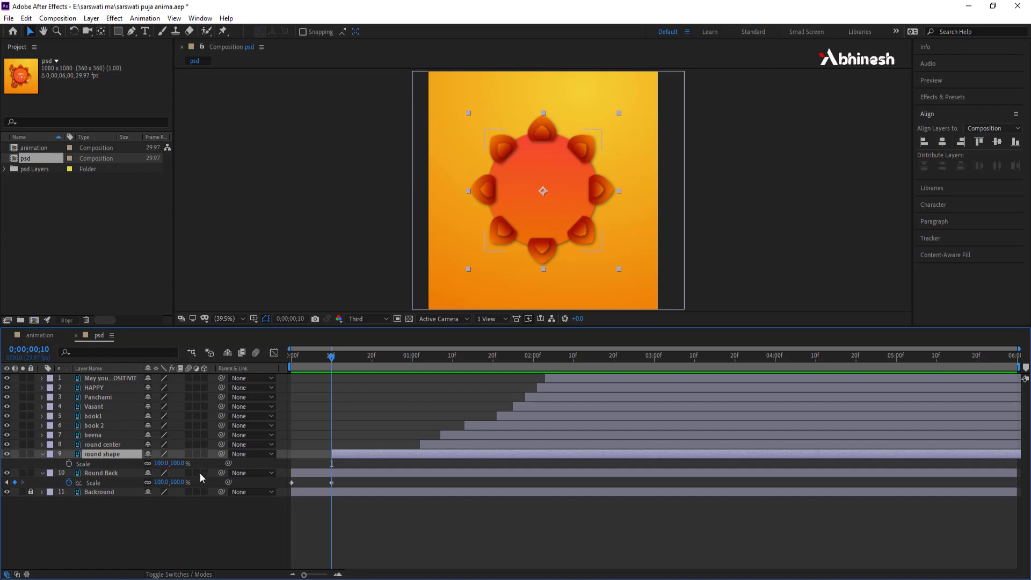
click(179, 462)
text(0)
key(Return)
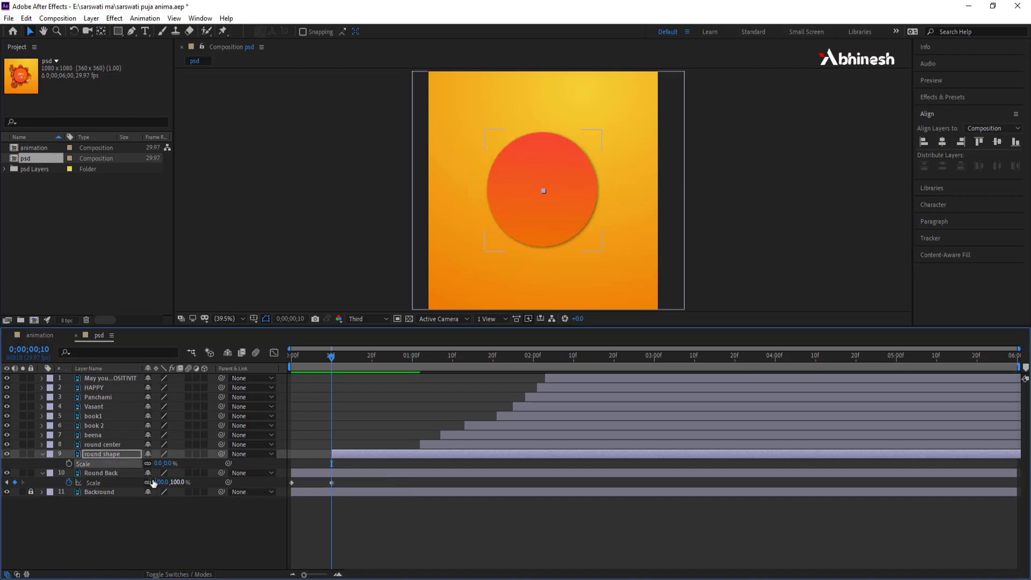
click(69, 463)
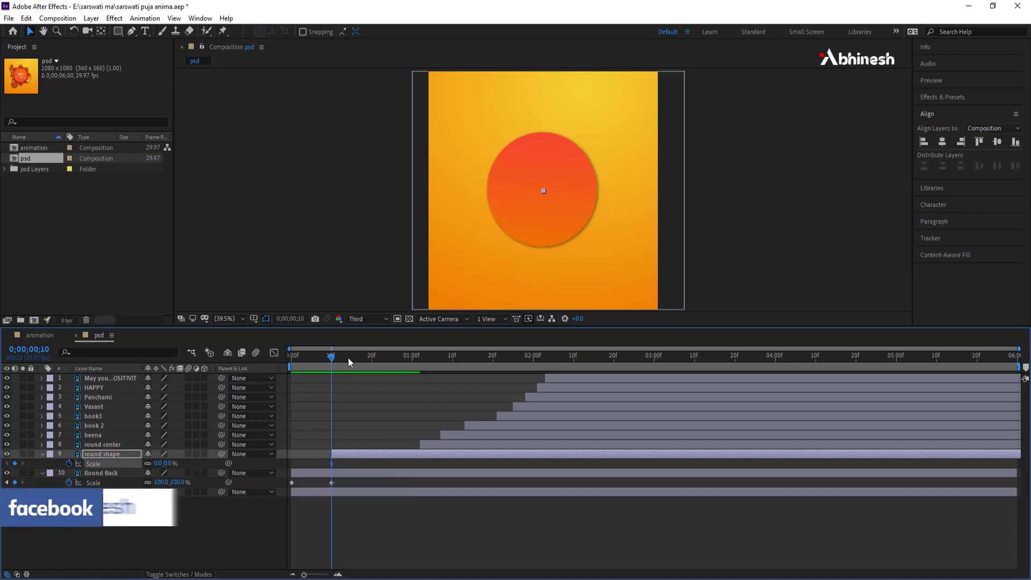
- Set round shape Scale to 100% at frame 20 and preview the petals growing
click(371, 358)
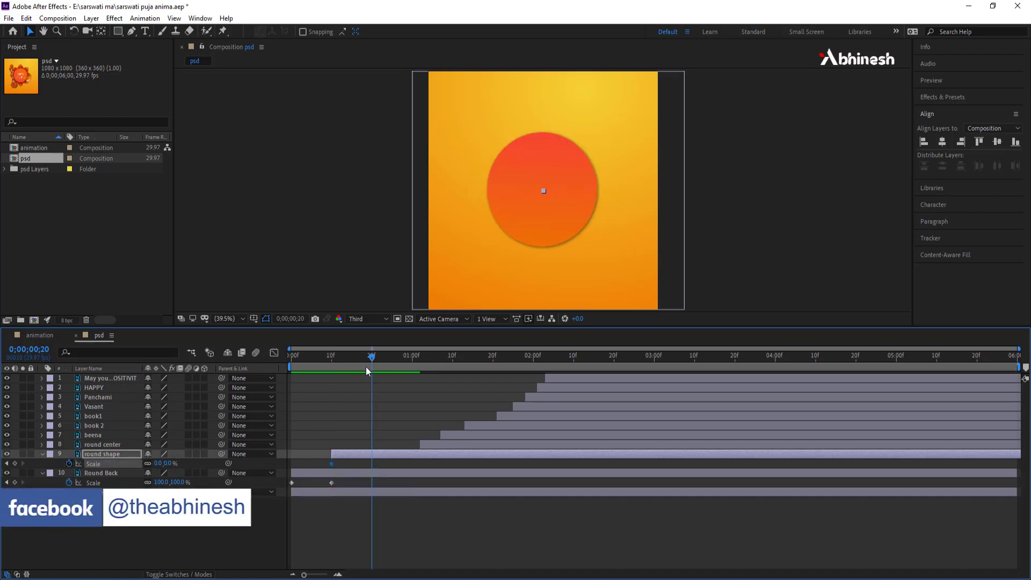
click(168, 463)
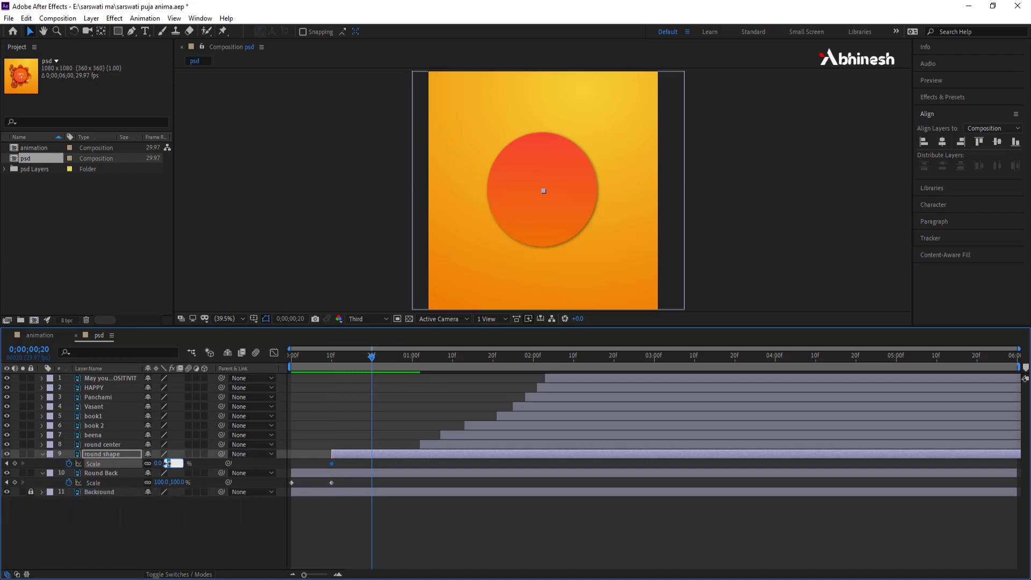
text(100)
key(Return)
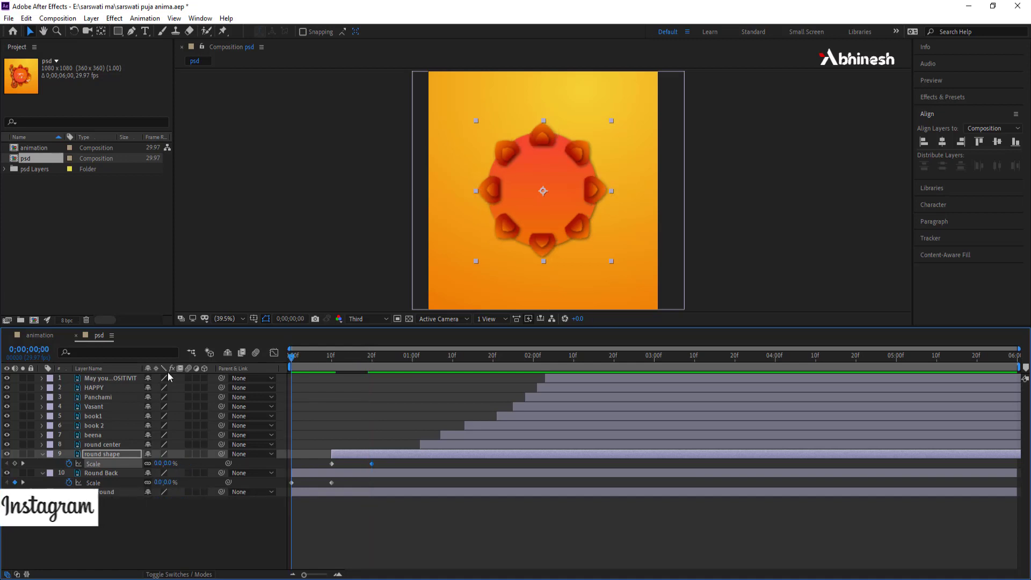
key(space)
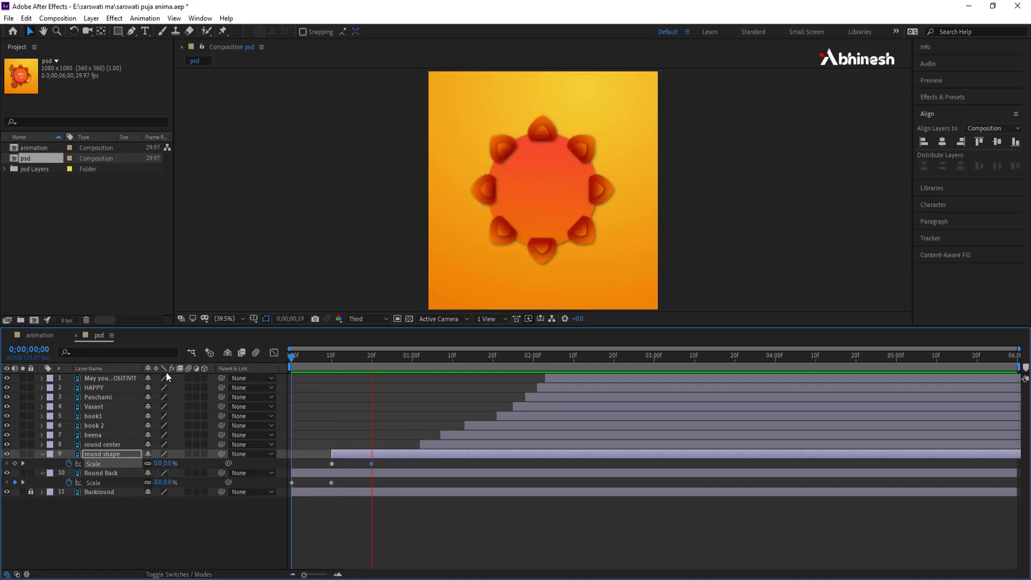
key(space)
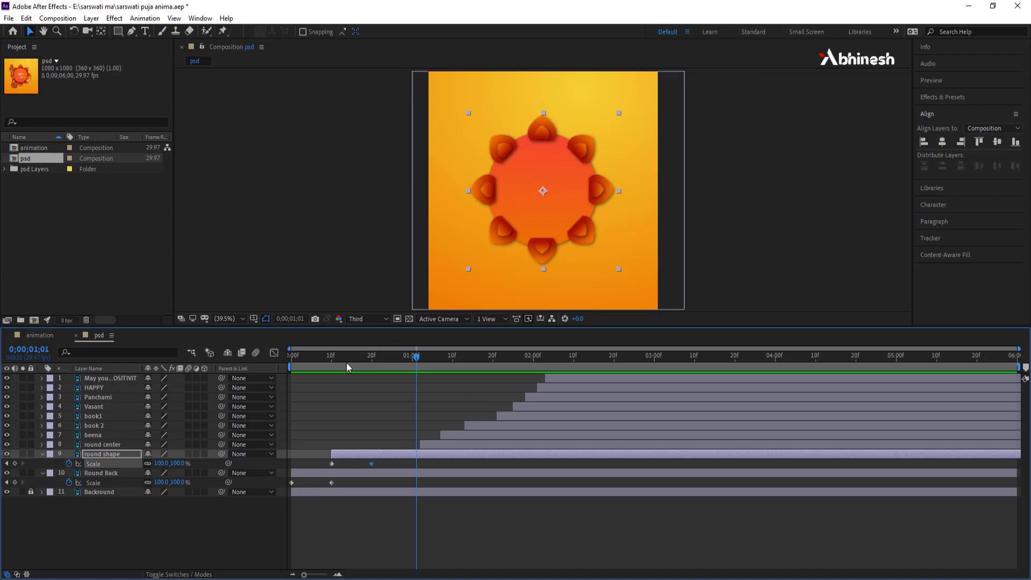
mouse_move(346, 362)
mouse_down()
mouse_move(337, 366)
mouse_move(371, 366)
mouse_up()
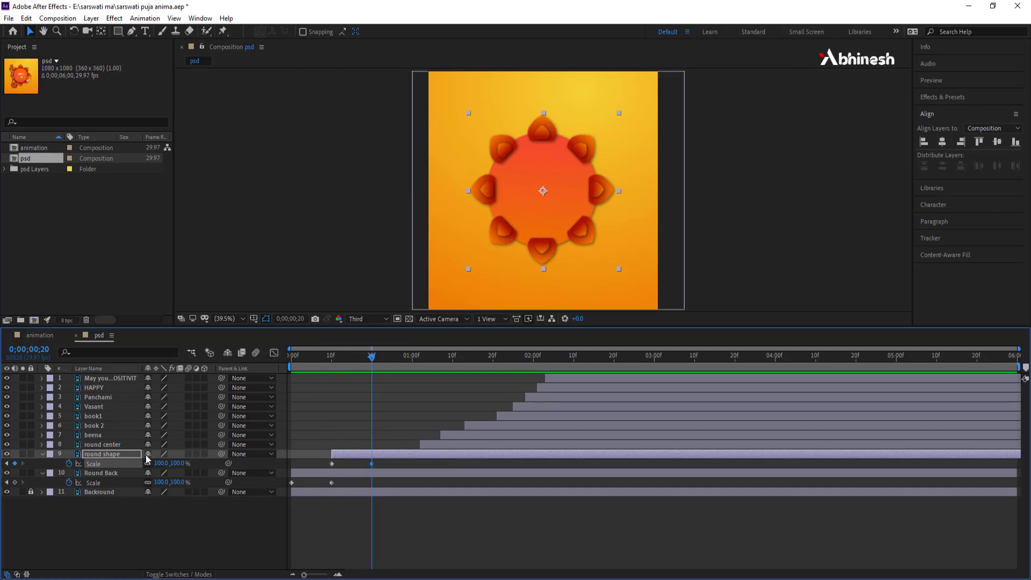
- Keyframe round shape Rotation from 0° to 150° past two seconds
key(r)
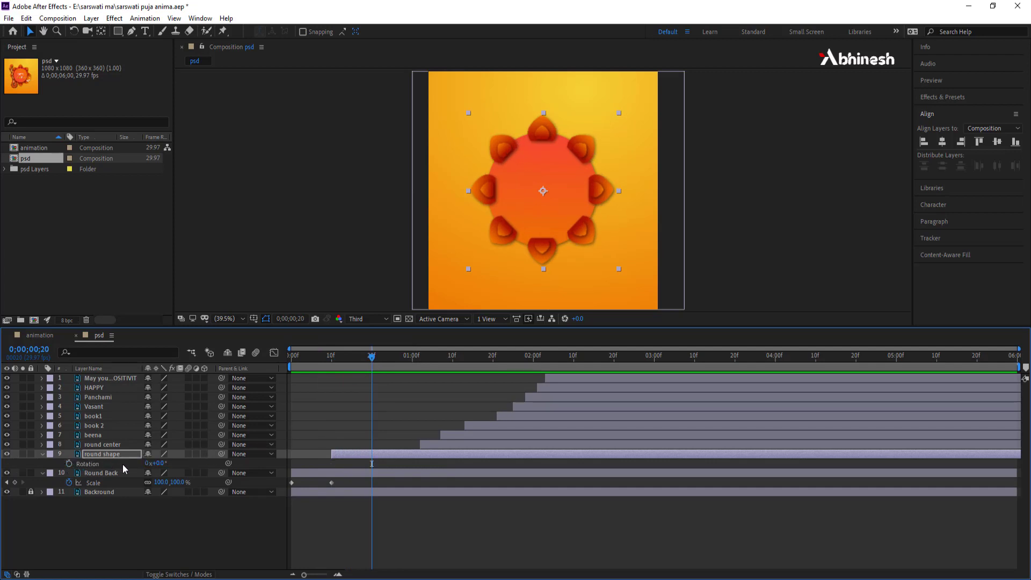
click(68, 463)
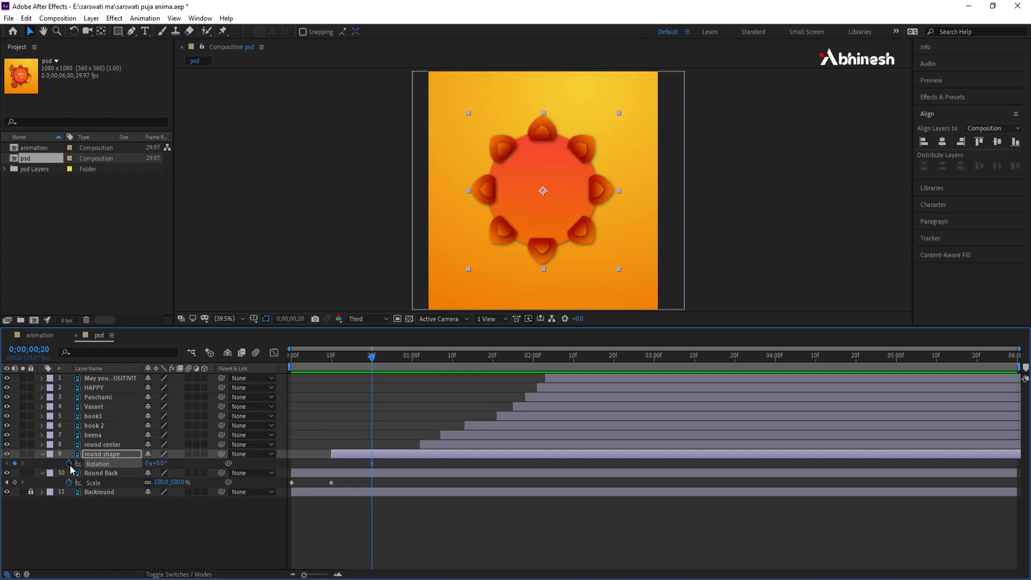
drag(372, 355, 613, 357)
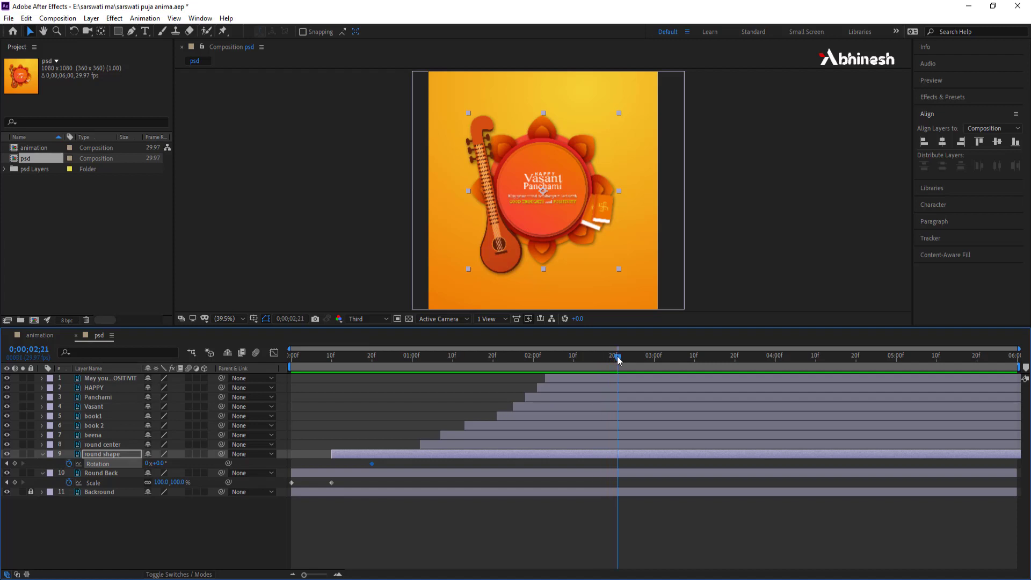
drag(158, 463, 183, 462)
click(159, 463)
text(150)
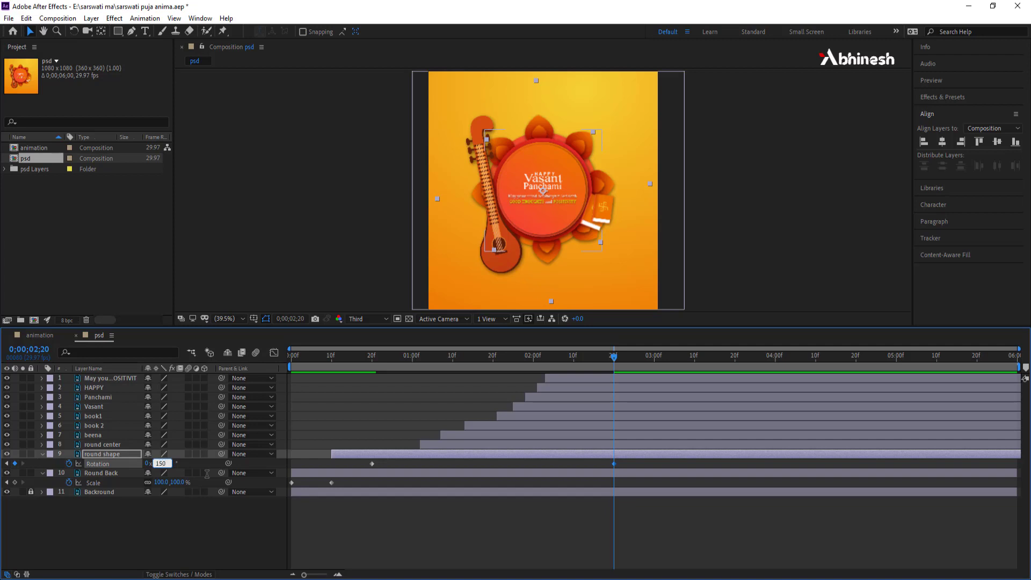
key(Return)
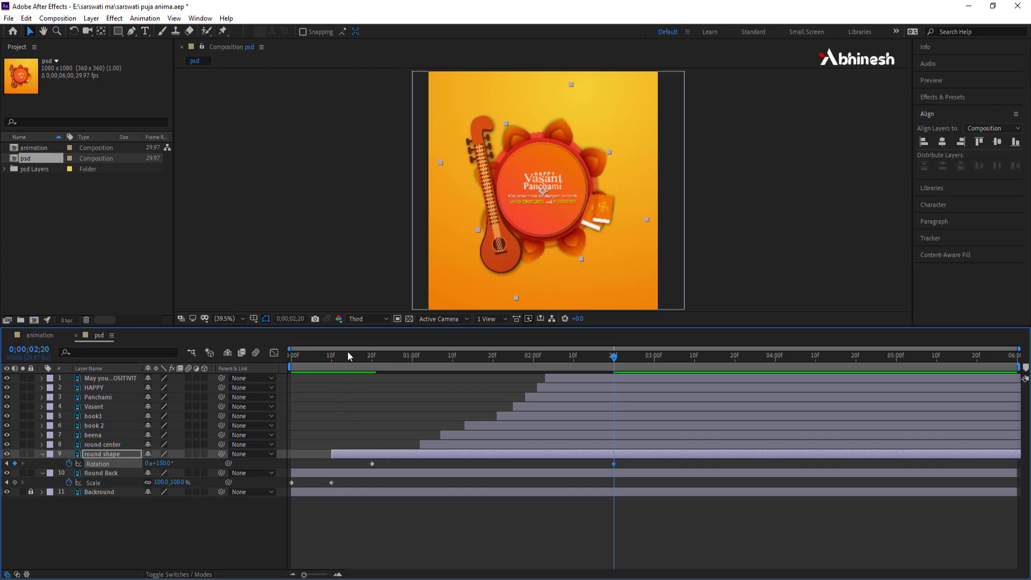
- Preview the rotating petals from the start, twice
key(Home)
key(space)
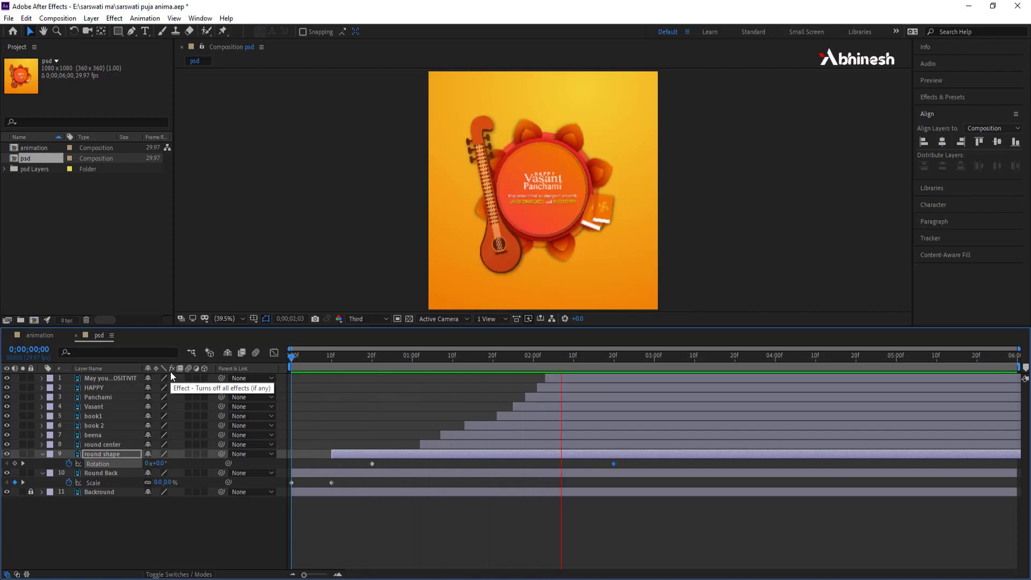
key(space)
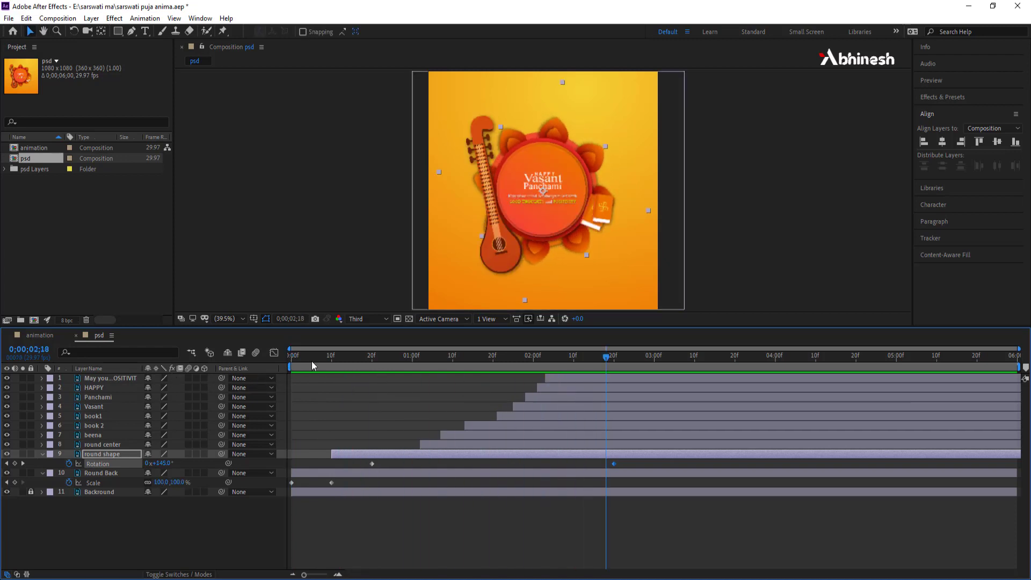
key(Home)
key(space)
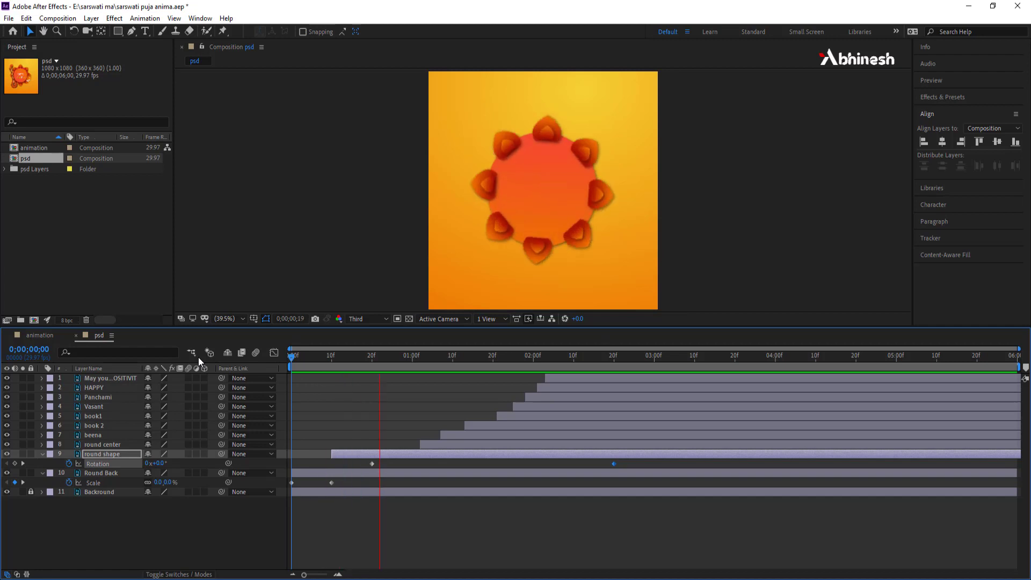
key(space)
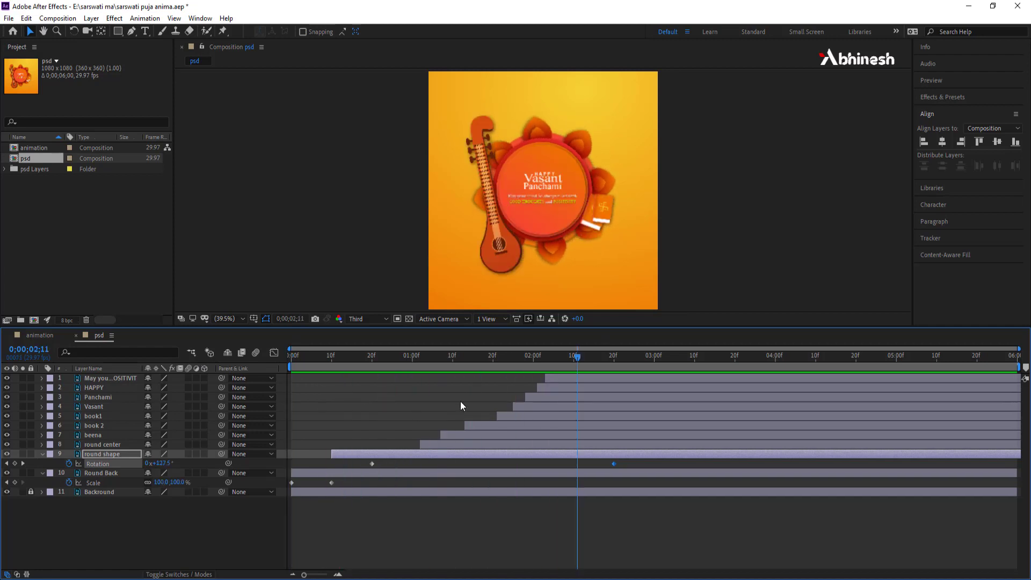
- Change the end Rotation keyframe to 100° and preview from frame 20
drag(579, 363, 625, 354)
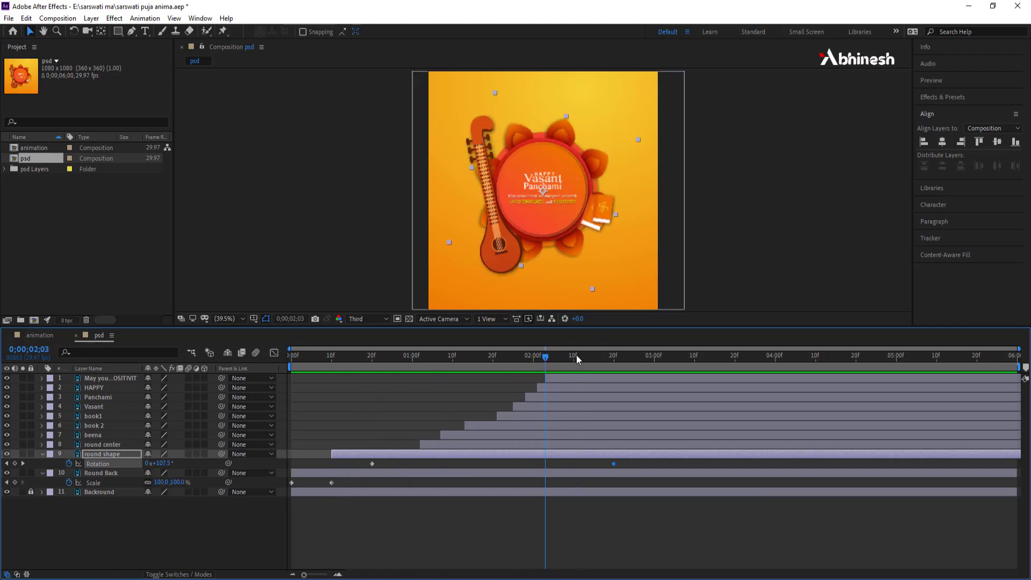
click(161, 463)
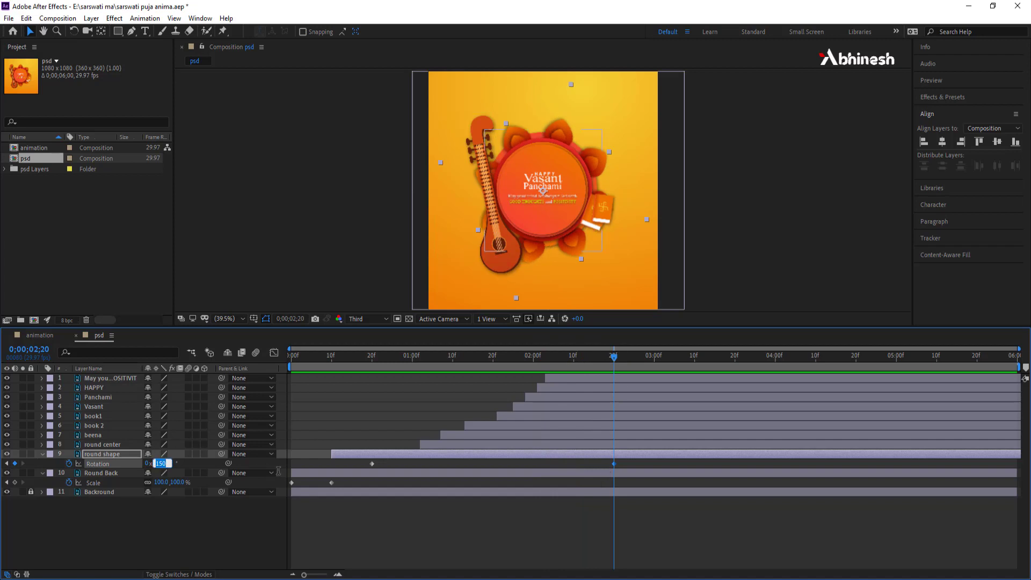
text(1)
key(Return)
drag(414, 357, 365, 363)
key(space)
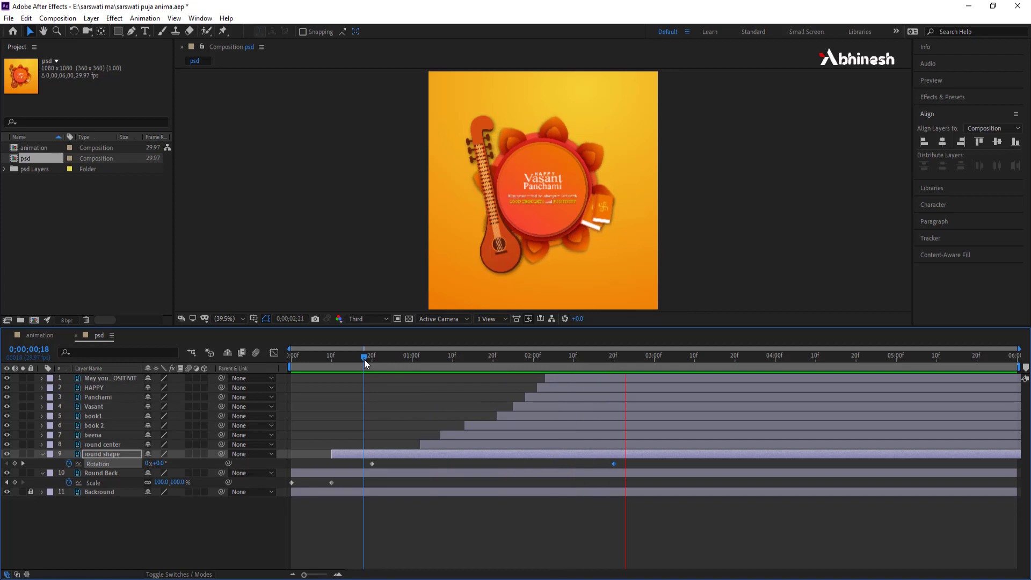
click(522, 379)
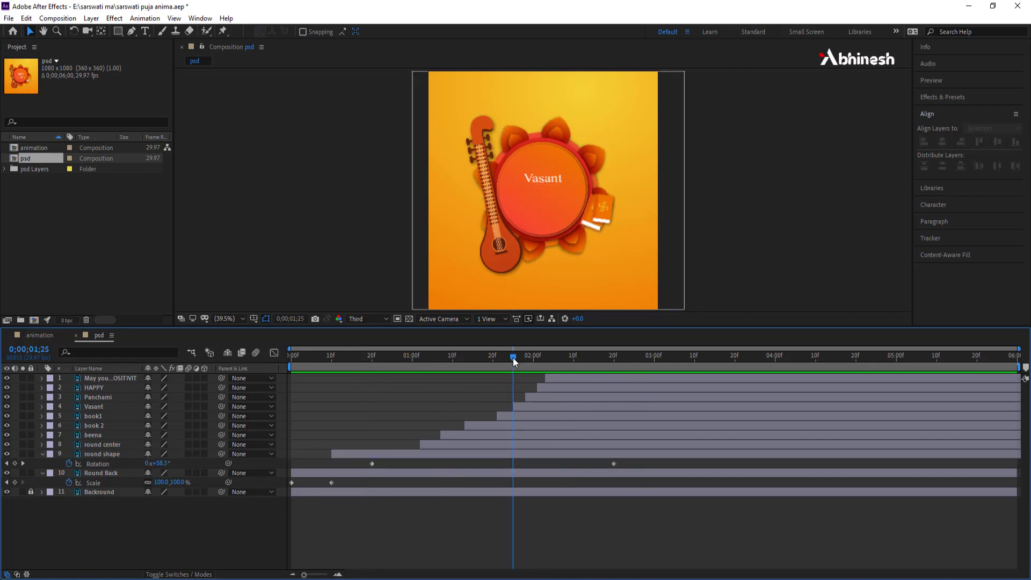
drag(513, 357, 370, 367)
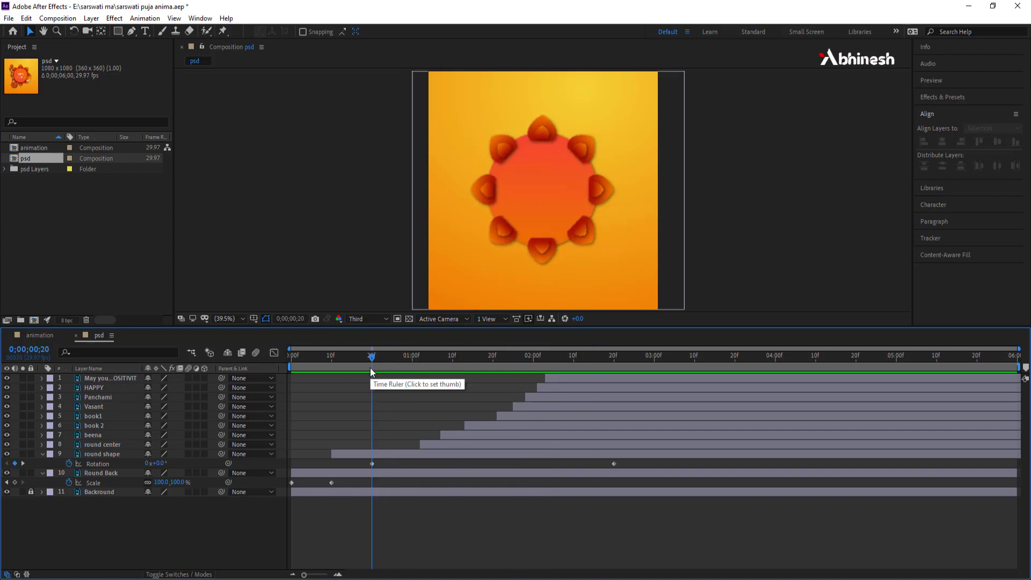
key(space)
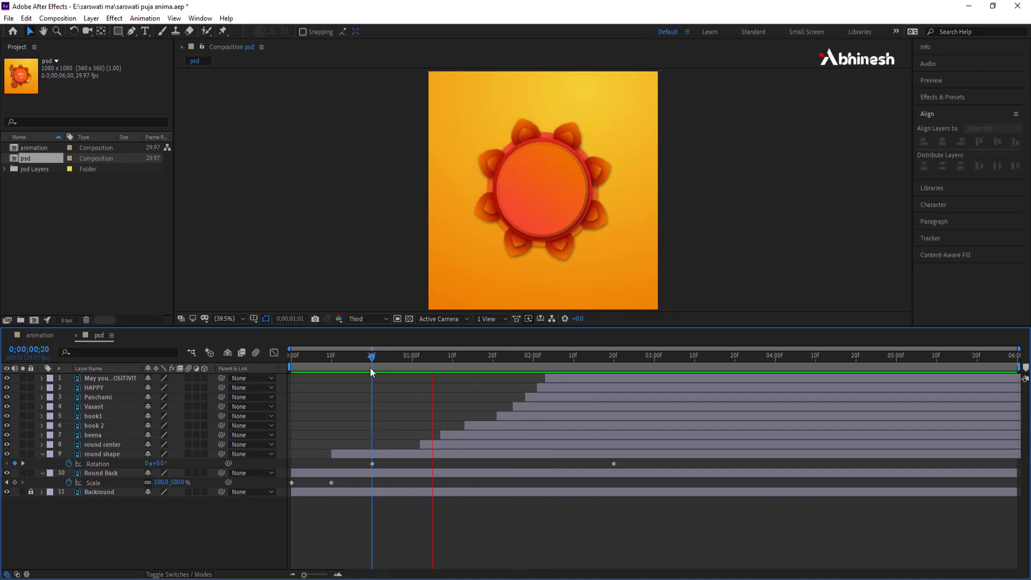
key(space)
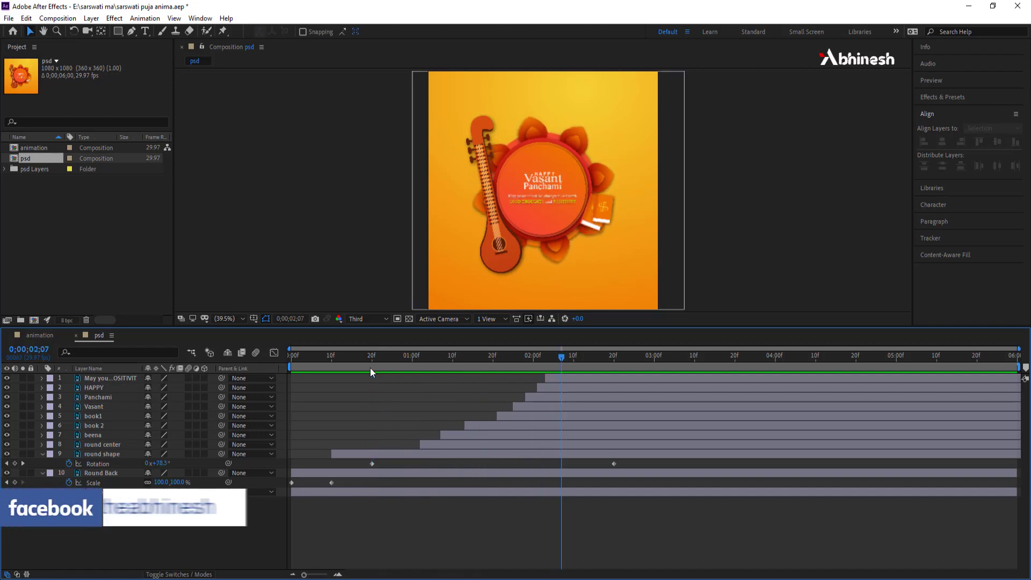
drag(363, 359, 265, 363)
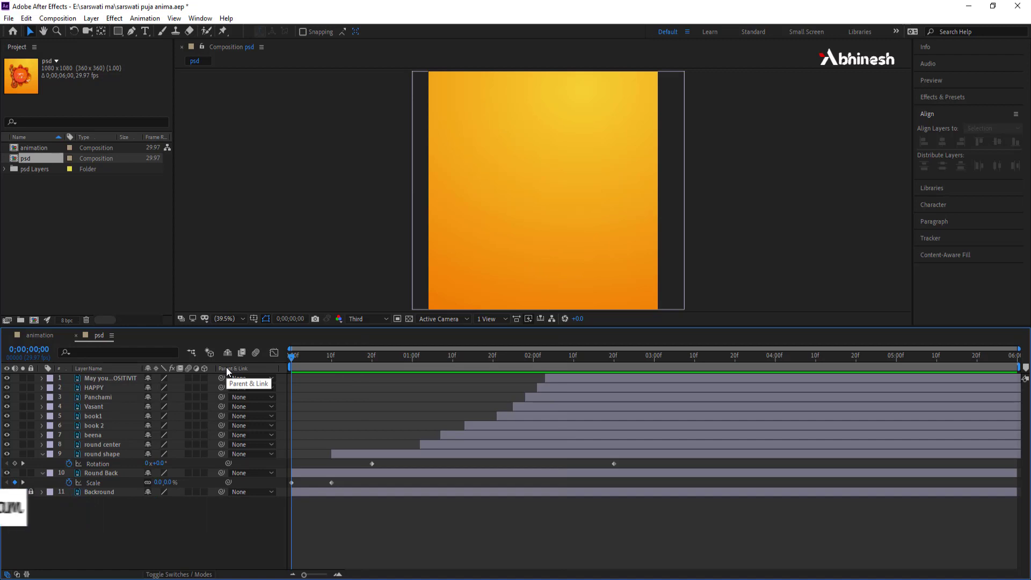
key(space)
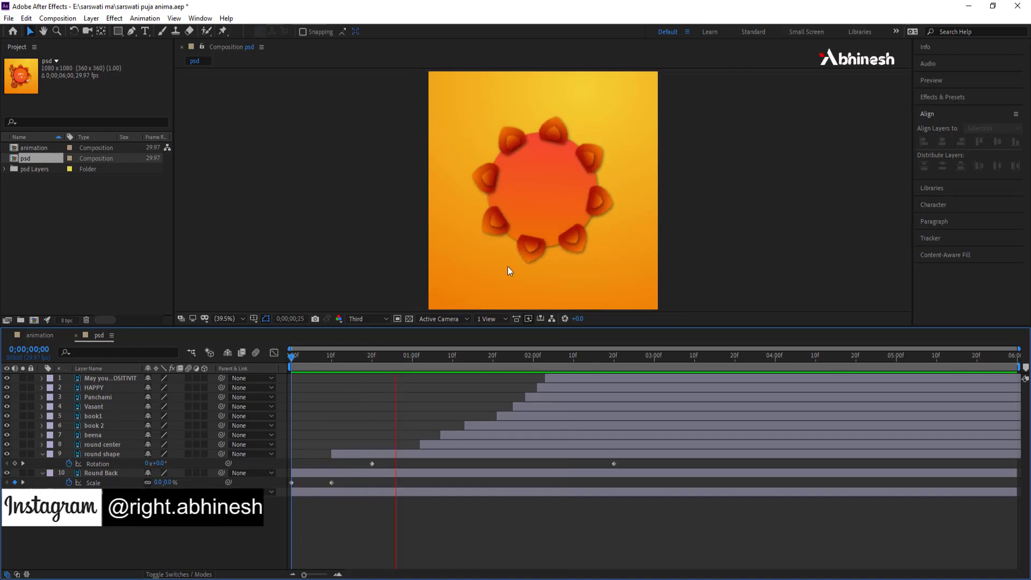
key(space)
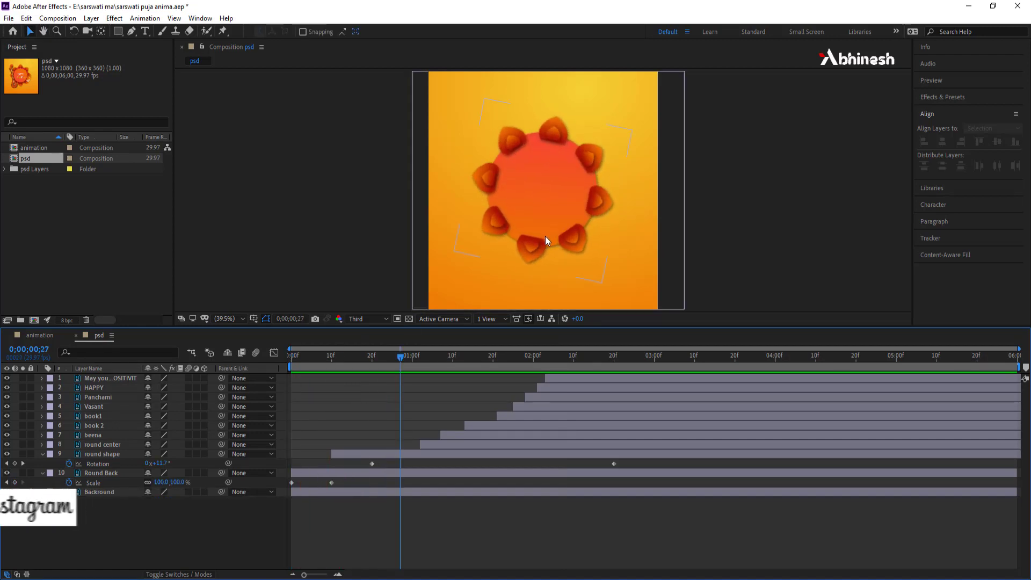
- Slide the round center layer bar so its in point sits at frame 10
click(447, 445)
drag(446, 445, 395, 446)
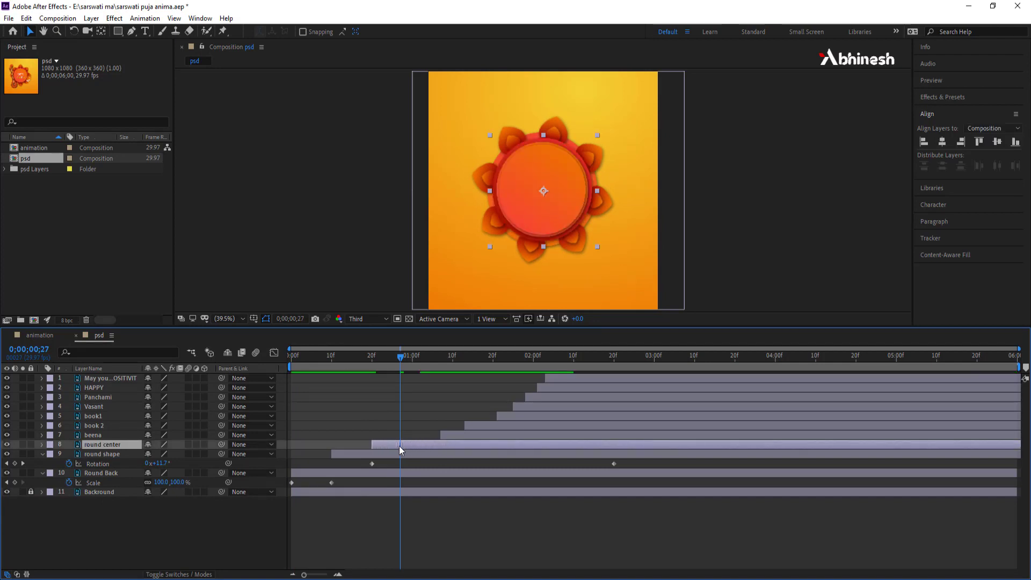
drag(381, 357, 331, 354)
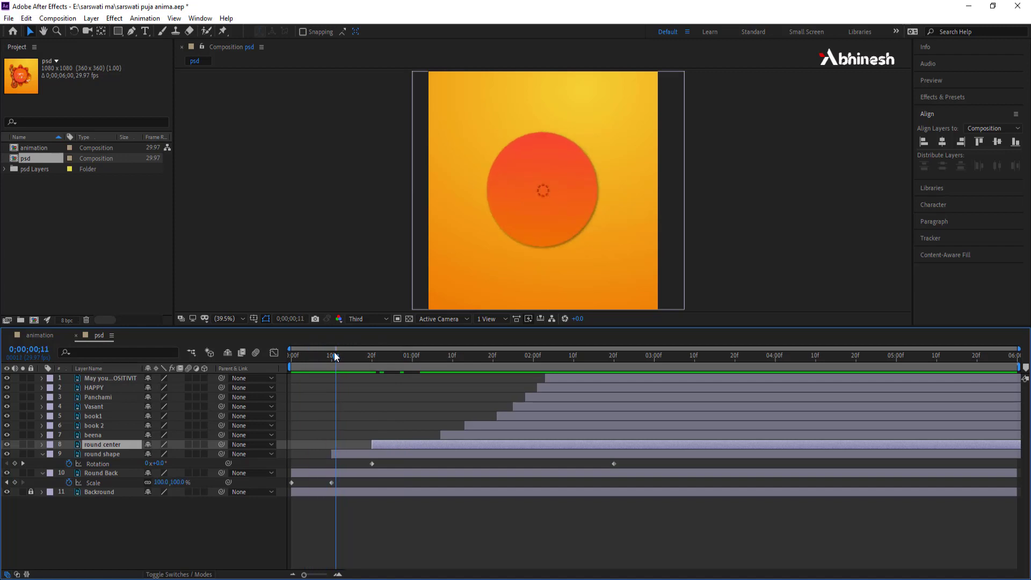
drag(390, 443, 349, 443)
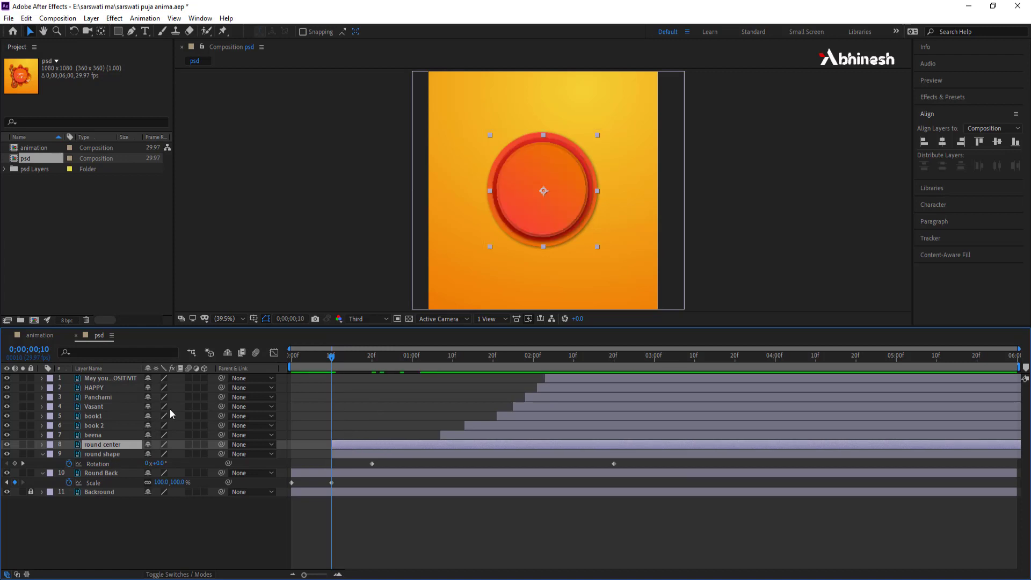
- Keyframe round center's Scale from 0% to 100% at frame 24
key(s)
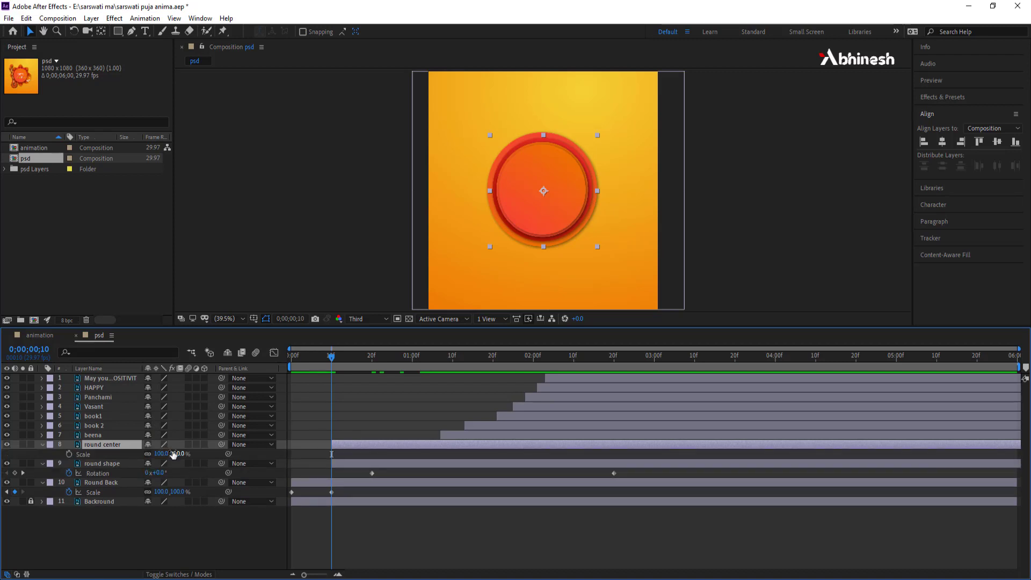
click(173, 453)
text(0)
key(Return)
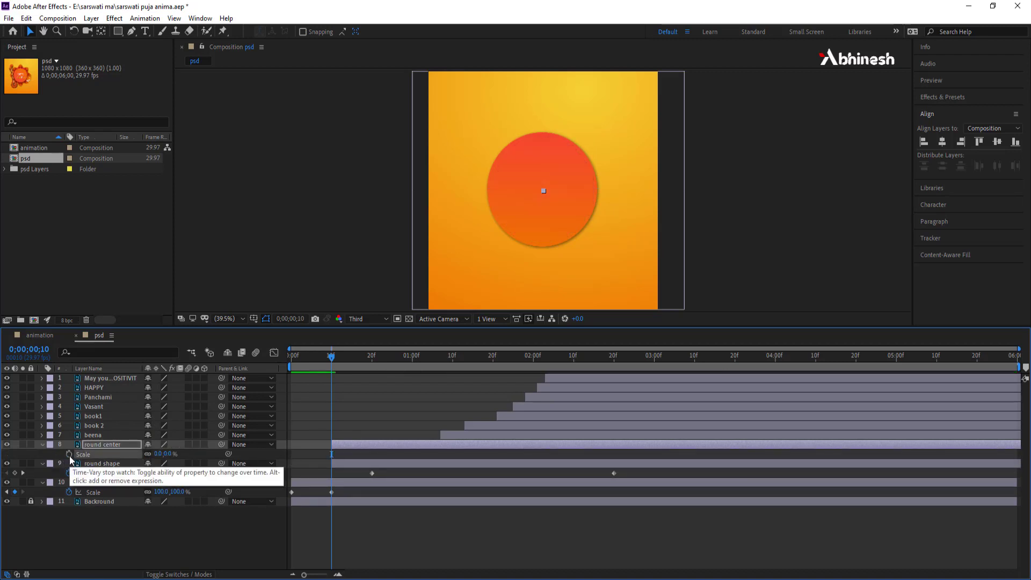
click(69, 454)
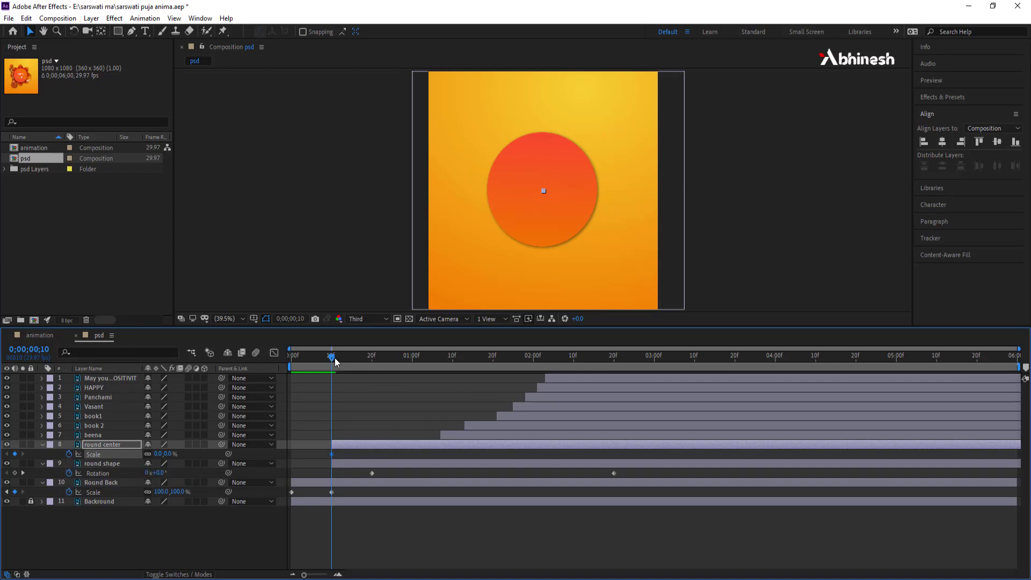
drag(335, 358, 377, 356)
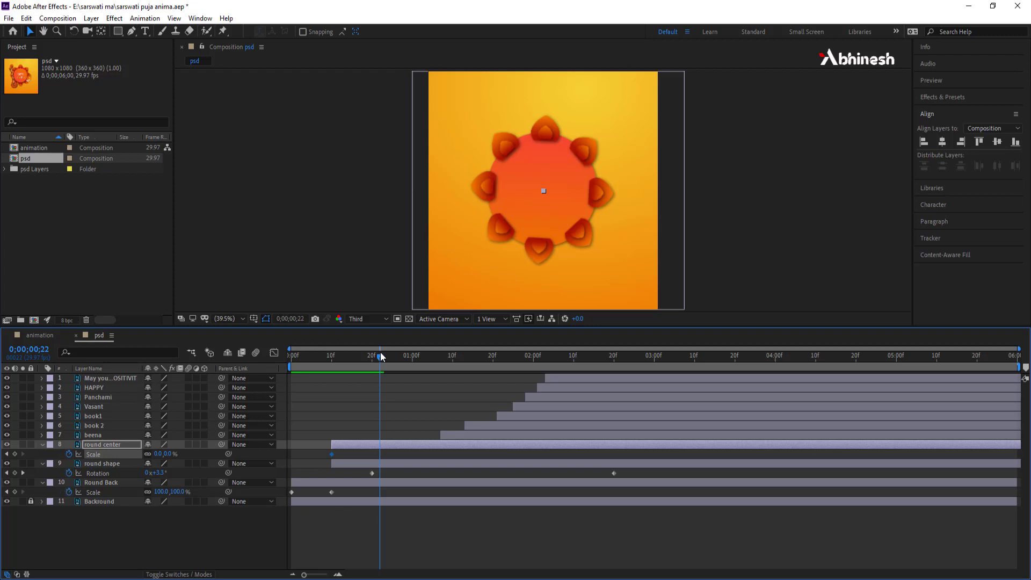
drag(381, 355, 390, 356)
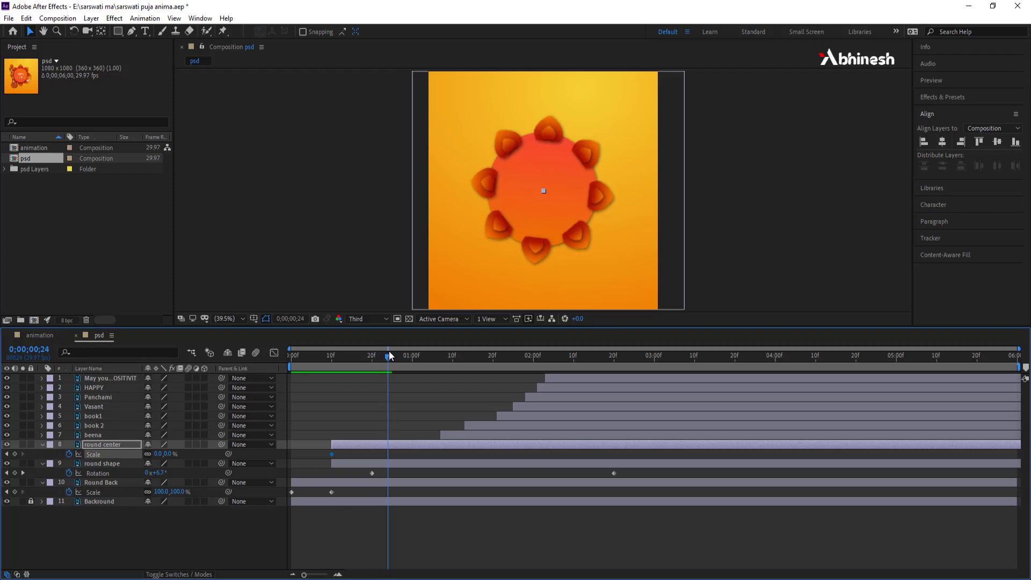
click(167, 454)
key(Return)
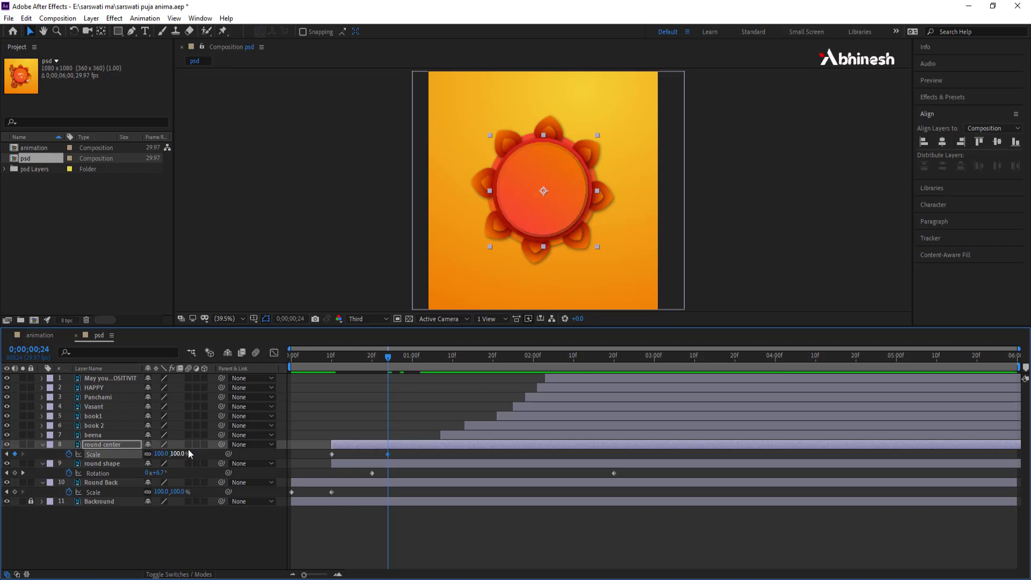
- Preview the round center pop-in and keep its timing slightly earlier
click(352, 356)
key(Home)
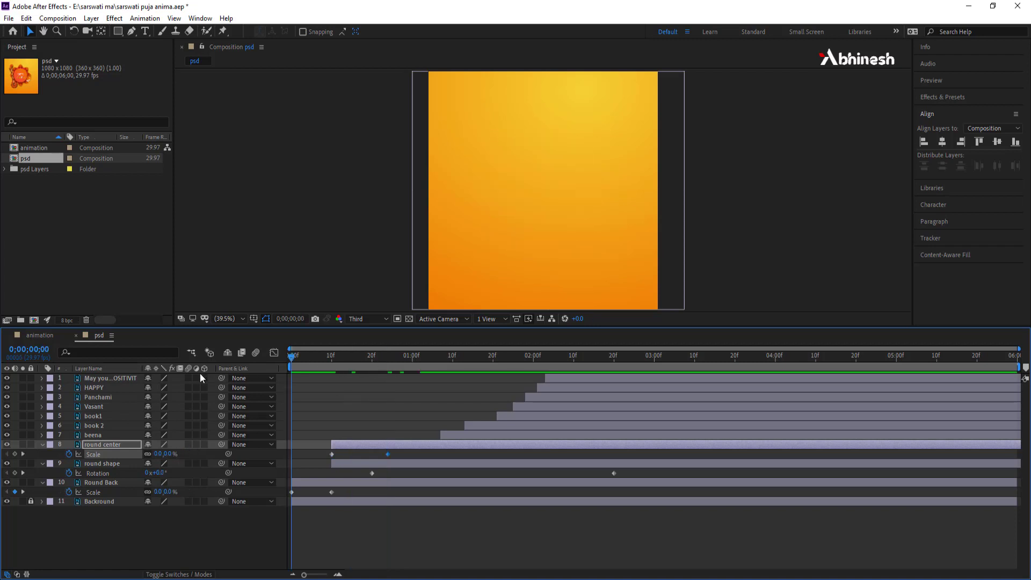
key(space)
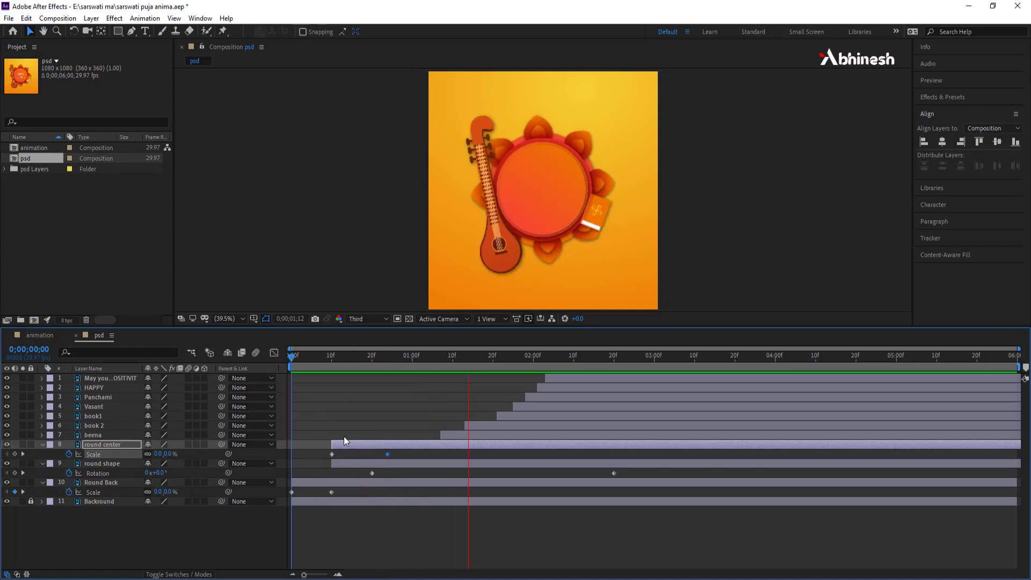
key(space)
drag(343, 446, 351, 443)
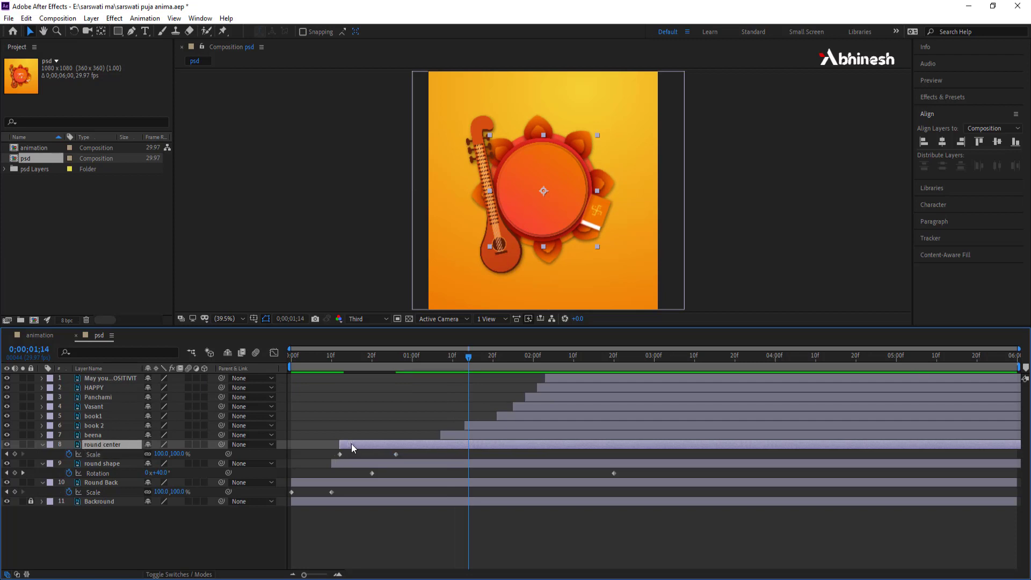
key(ctrl+z)
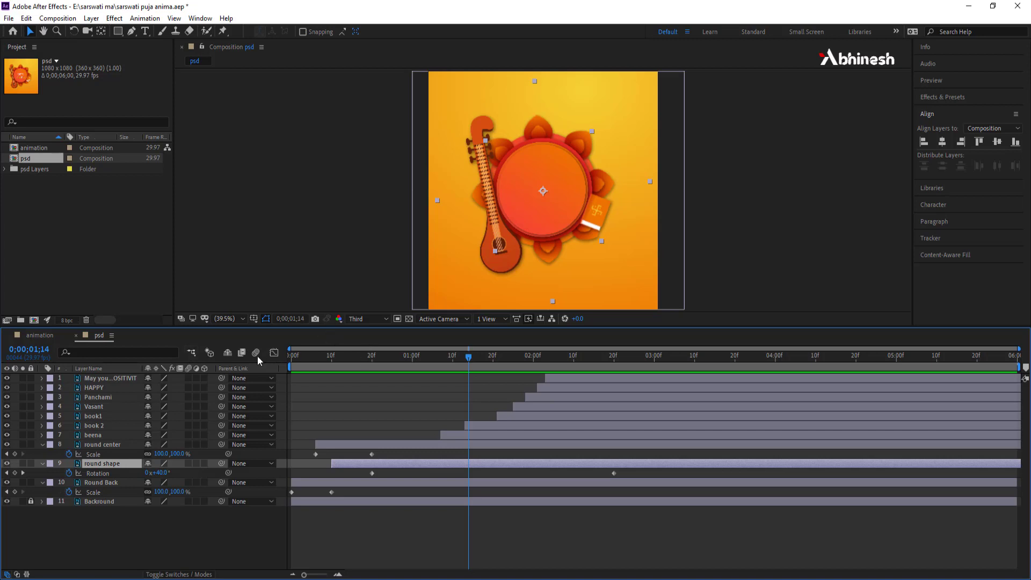
- Preview the animation and move the beena layer's in point to frame 20
key(Home)
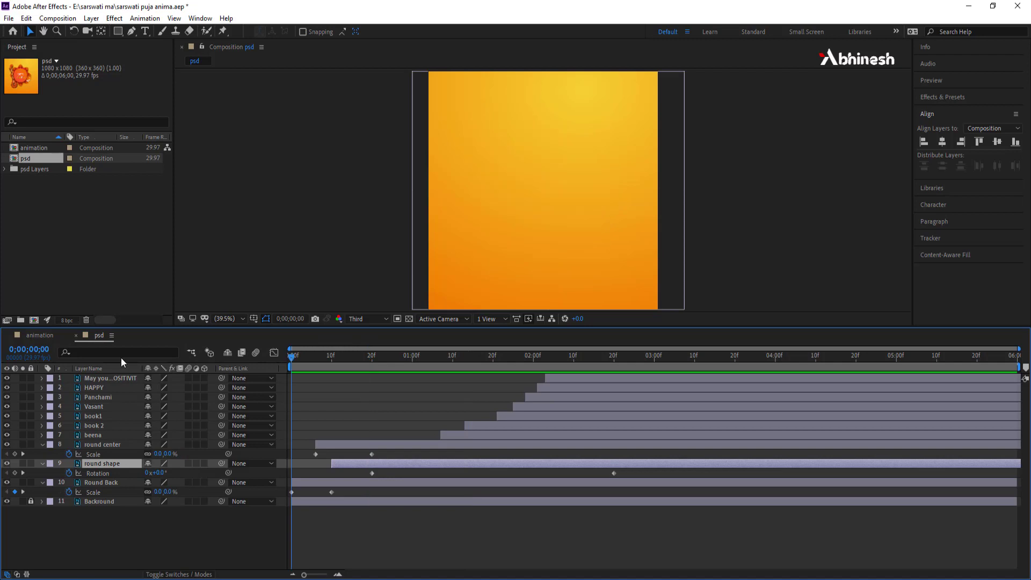
key(space)
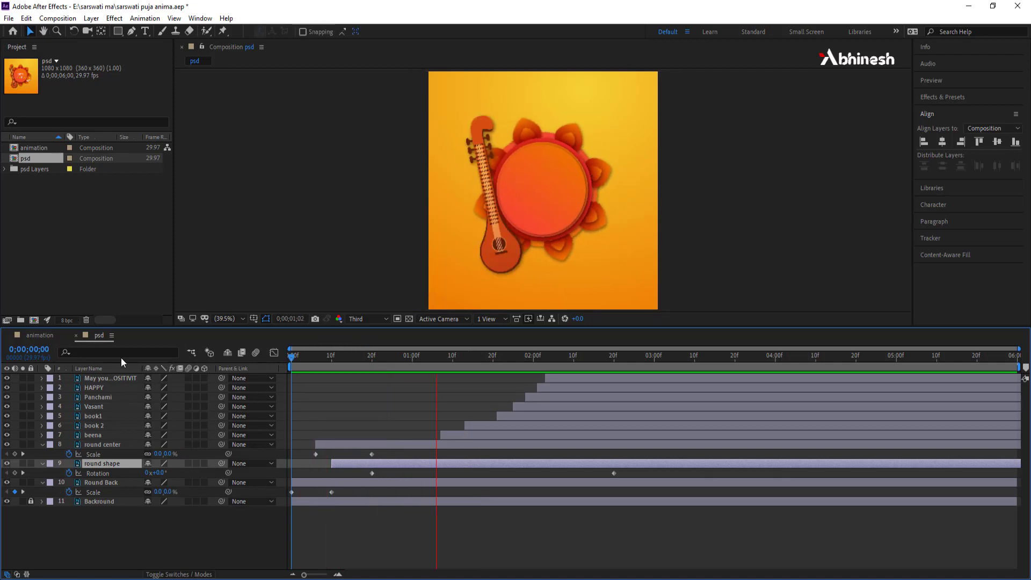
click(375, 359)
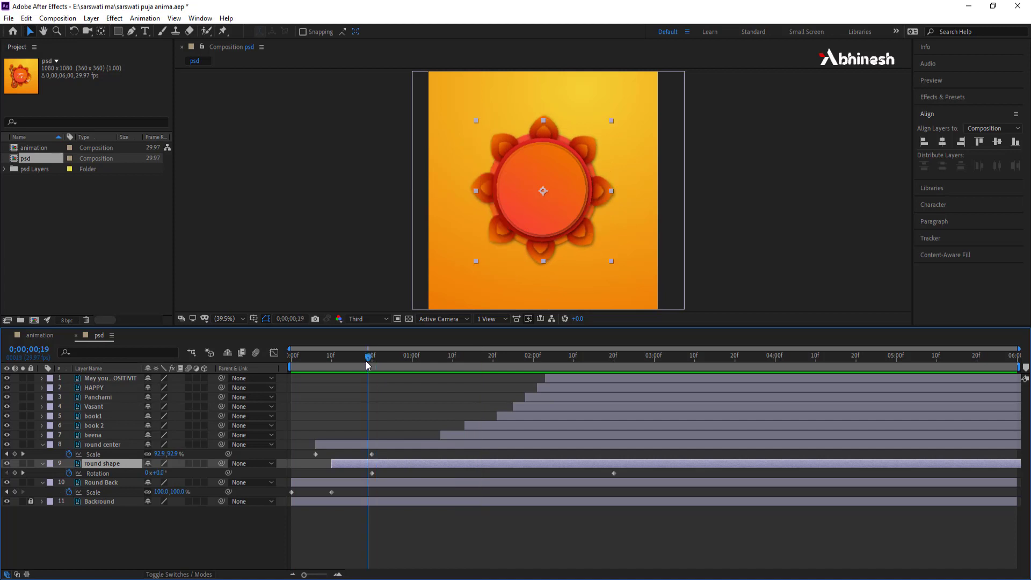
drag(376, 364, 444, 361)
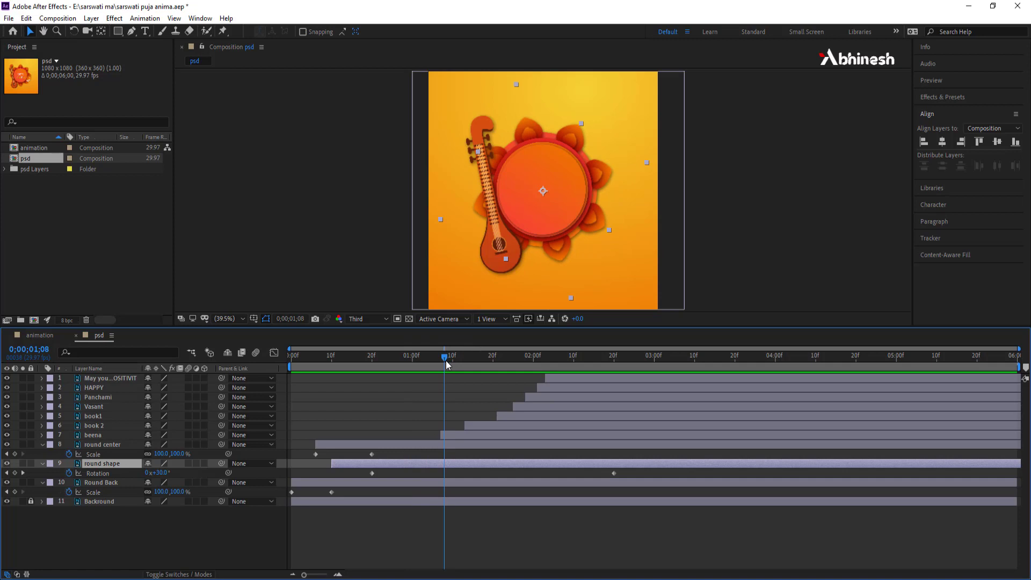
mouse_move(446, 365)
mouse_down()
mouse_move(350, 370)
mouse_move(377, 361)
mouse_up()
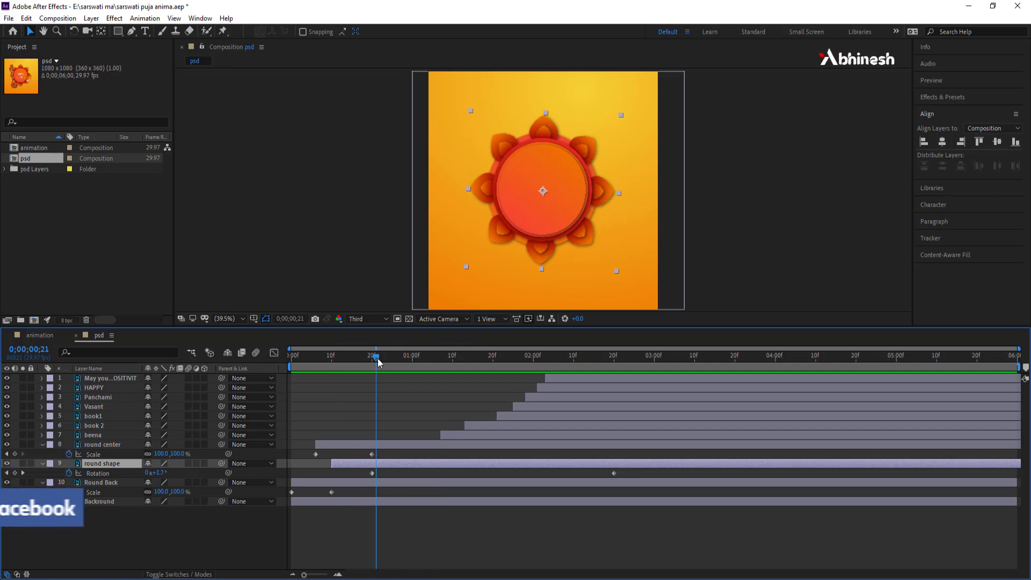
drag(455, 434, 389, 434)
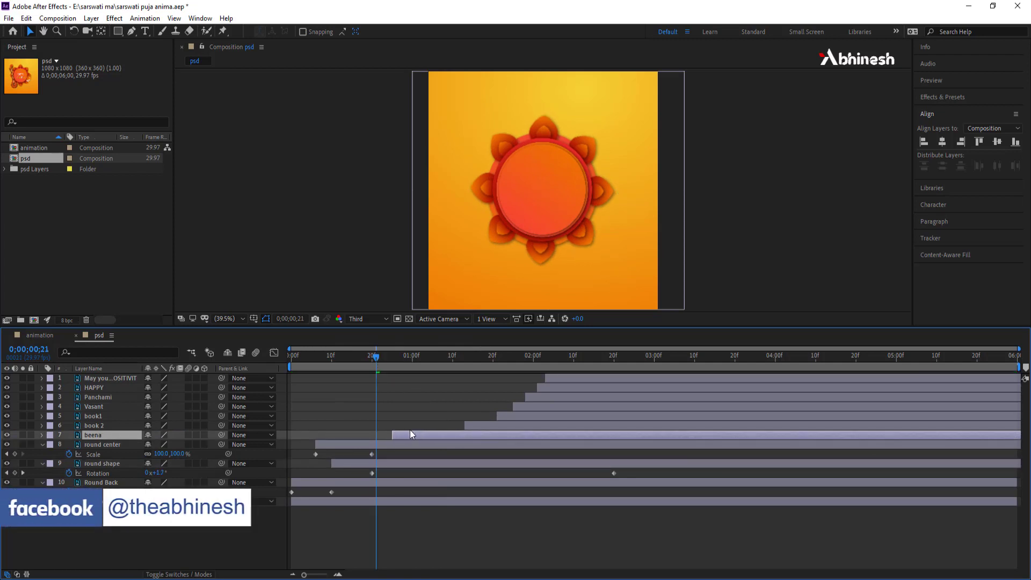
click(372, 361)
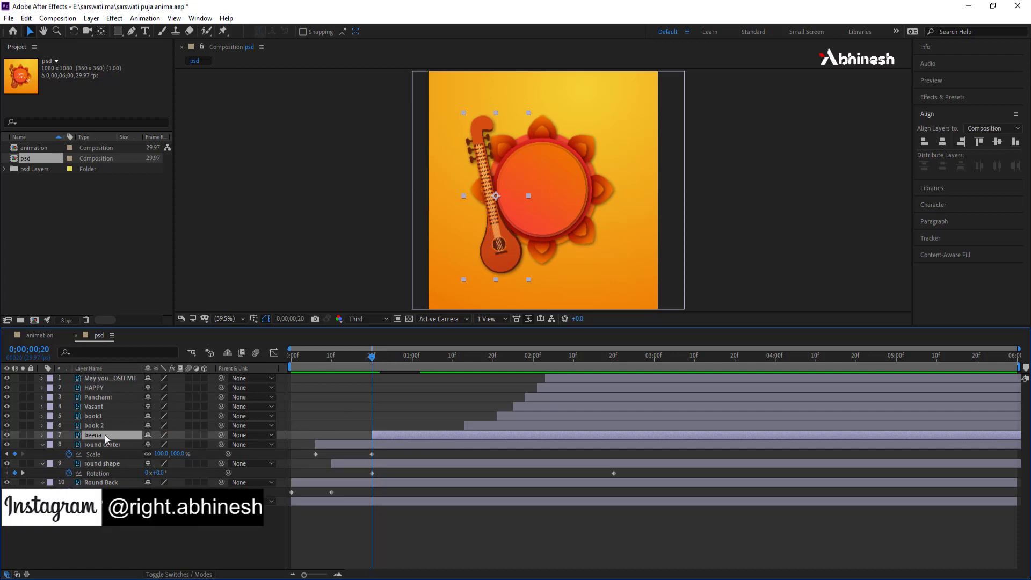
- Keyframe beena's Scale from 0% at frame 20 to 100% a few frames later
key(s)
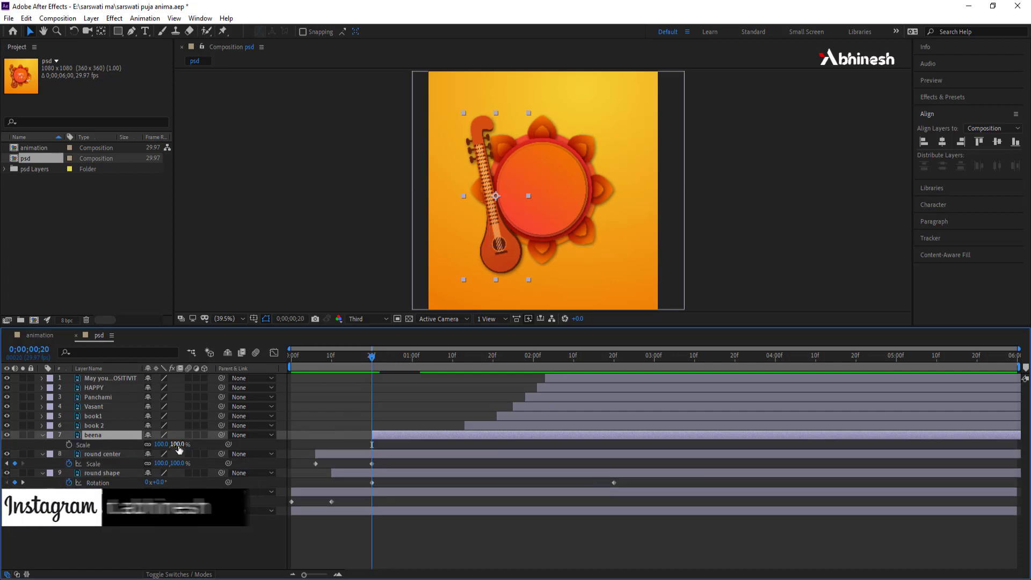
click(178, 444)
text(0)
key(Return)
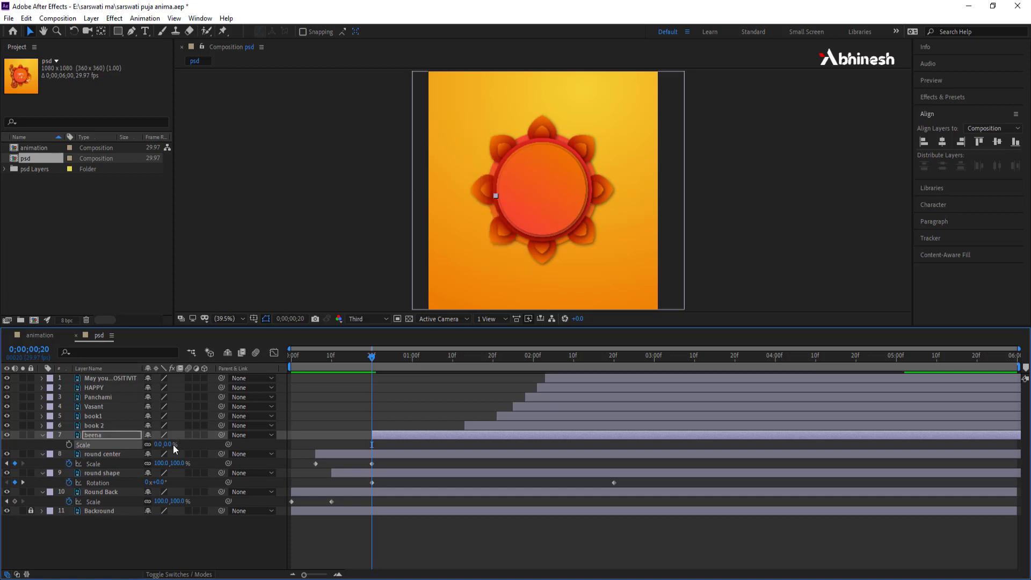
click(68, 444)
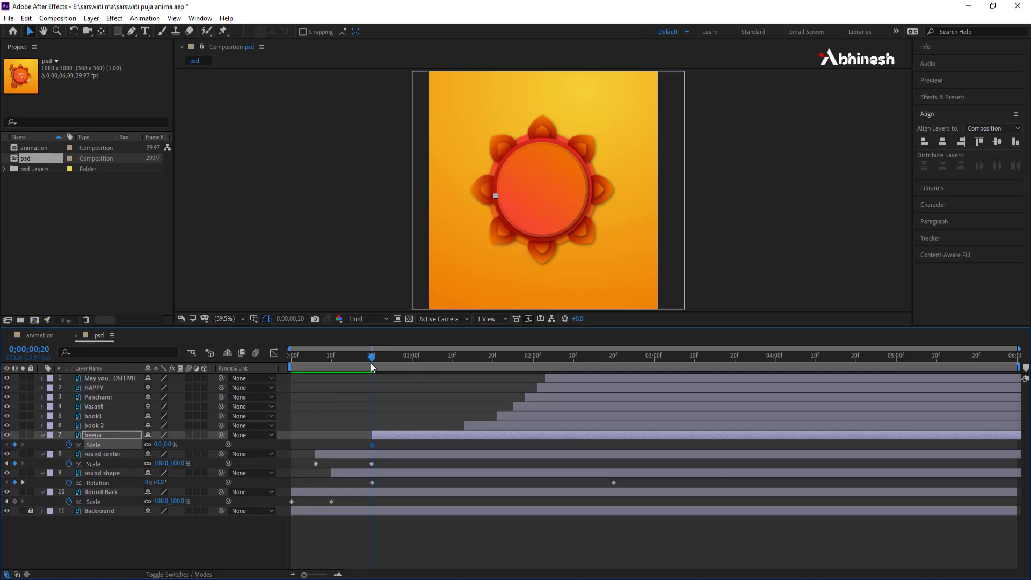
drag(372, 356, 387, 356)
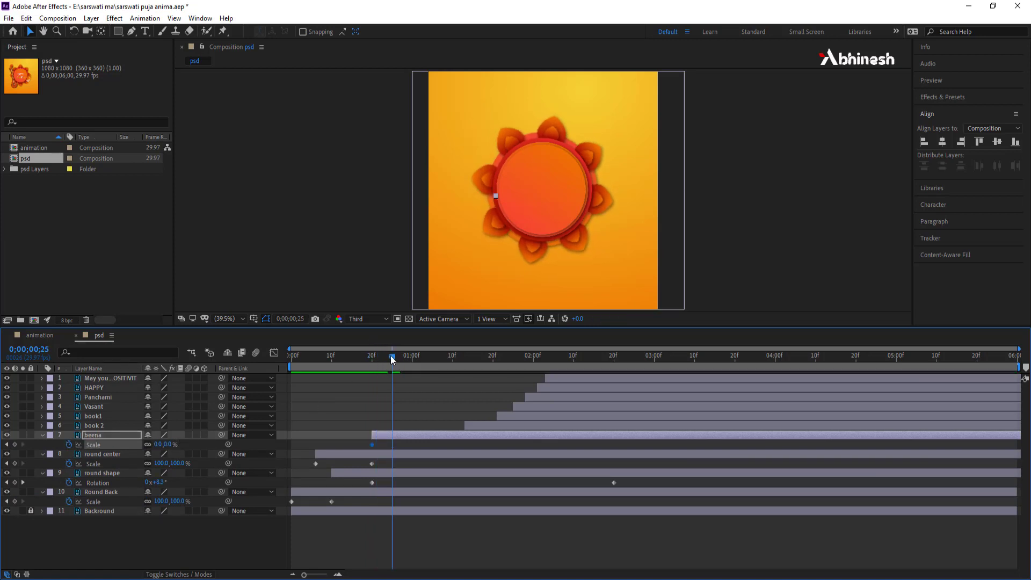
click(170, 445)
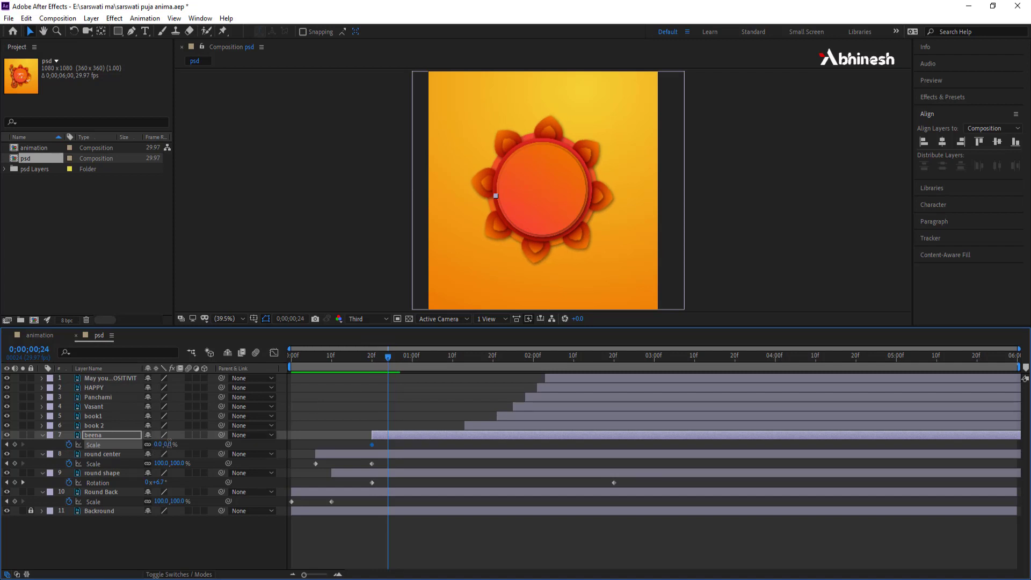
text(00)
key(Return)
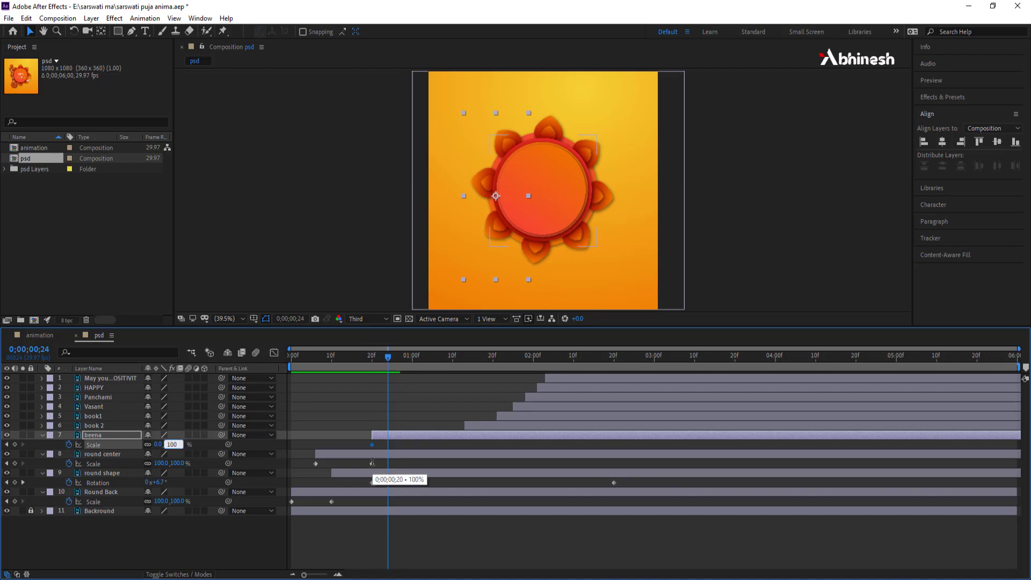
- Preview the animation from the start to check the veena growing in
drag(363, 355, 152, 354)
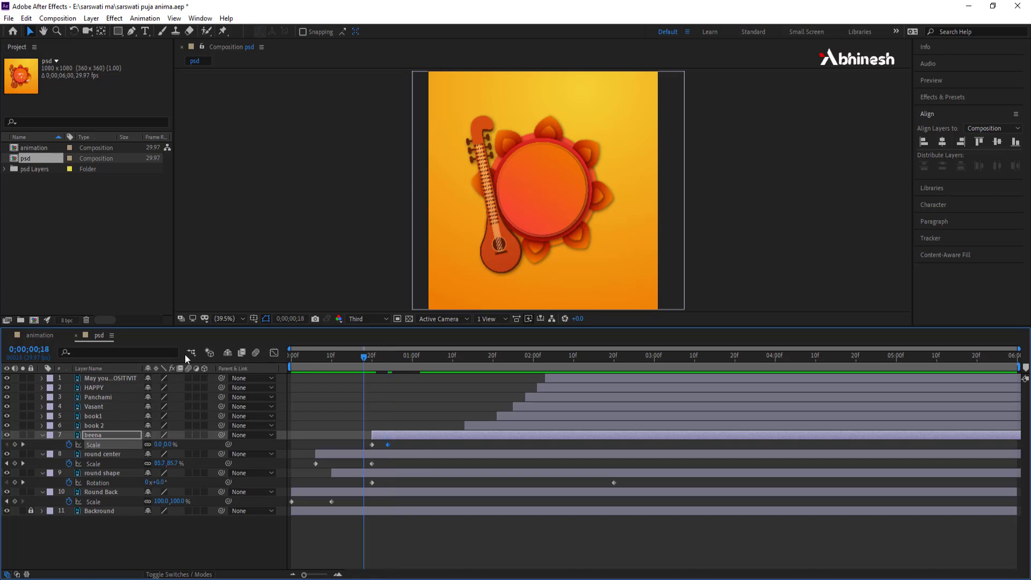
key(space)
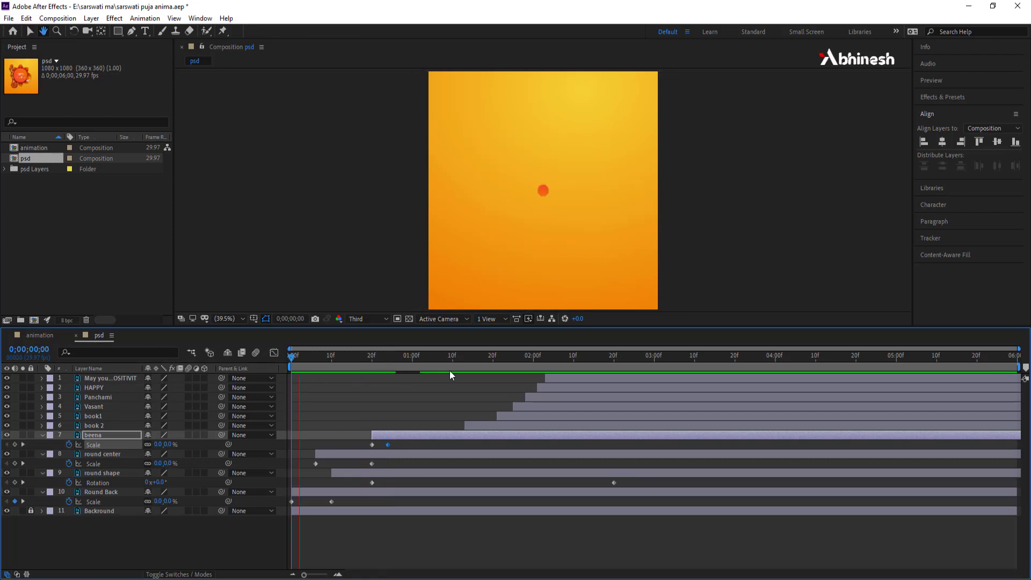
click(450, 370)
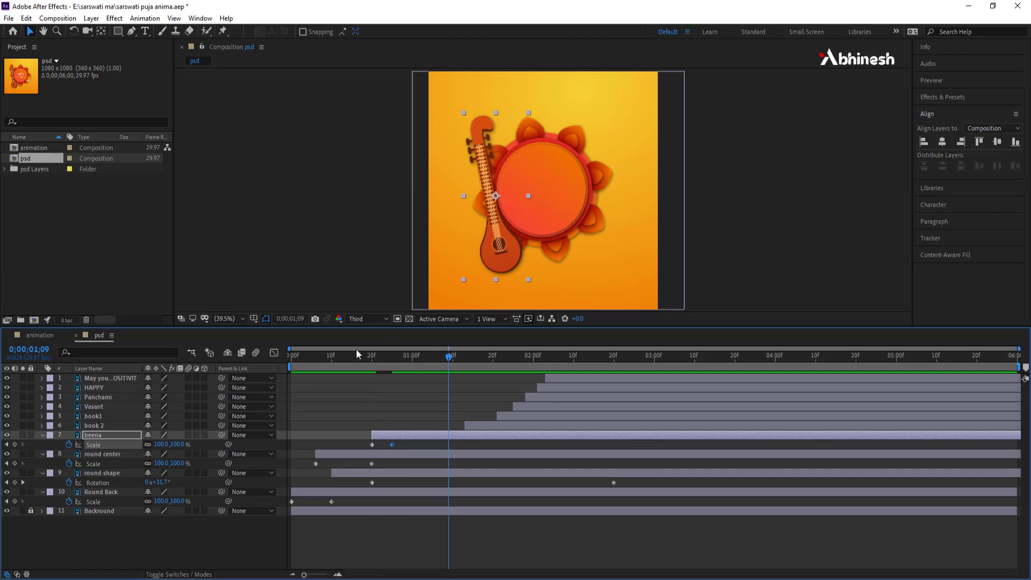
key(Home)
key(space)
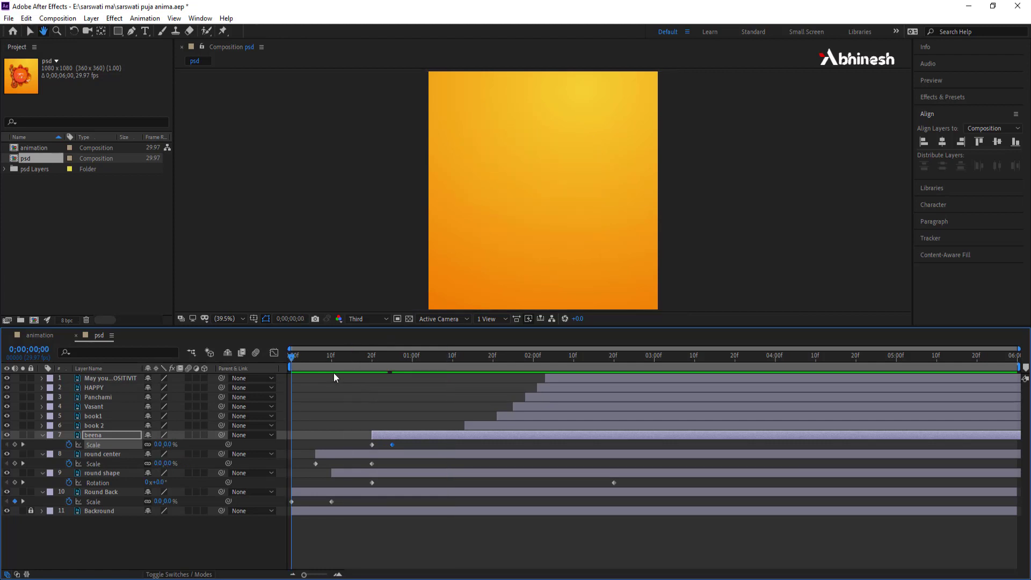
key(space)
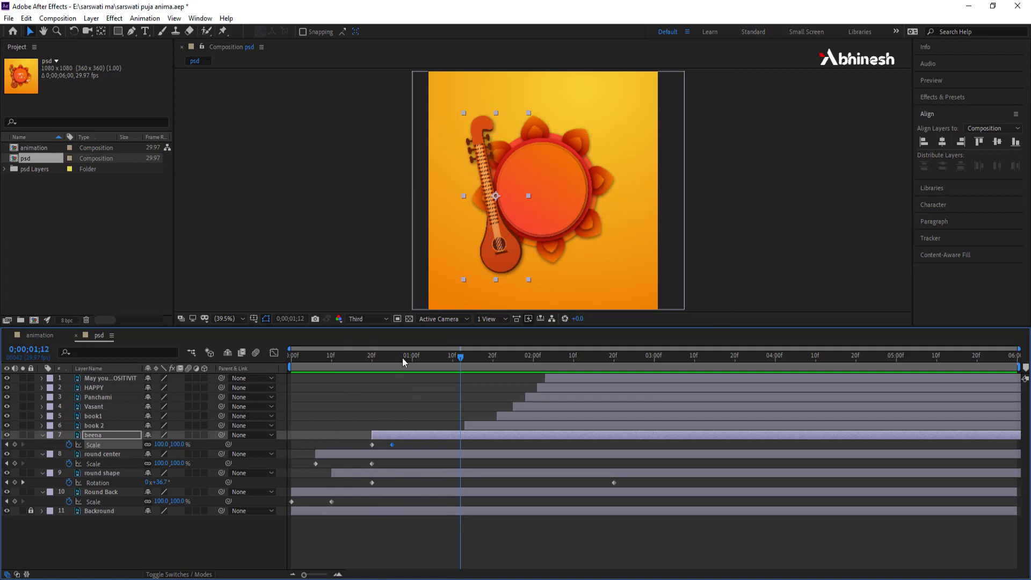
mouse_move(403, 361)
mouse_down()
mouse_move(345, 359)
mouse_move(392, 351)
mouse_up()
- Start book 2 at frame 25 with Scale keyed from 0% to 100% at frame 29
key(s)
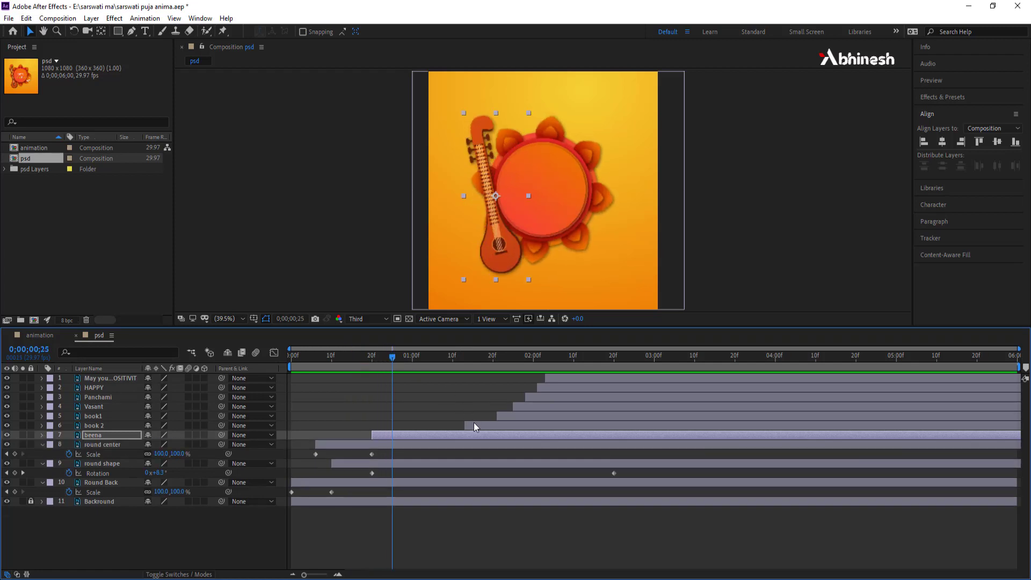
drag(474, 422, 408, 425)
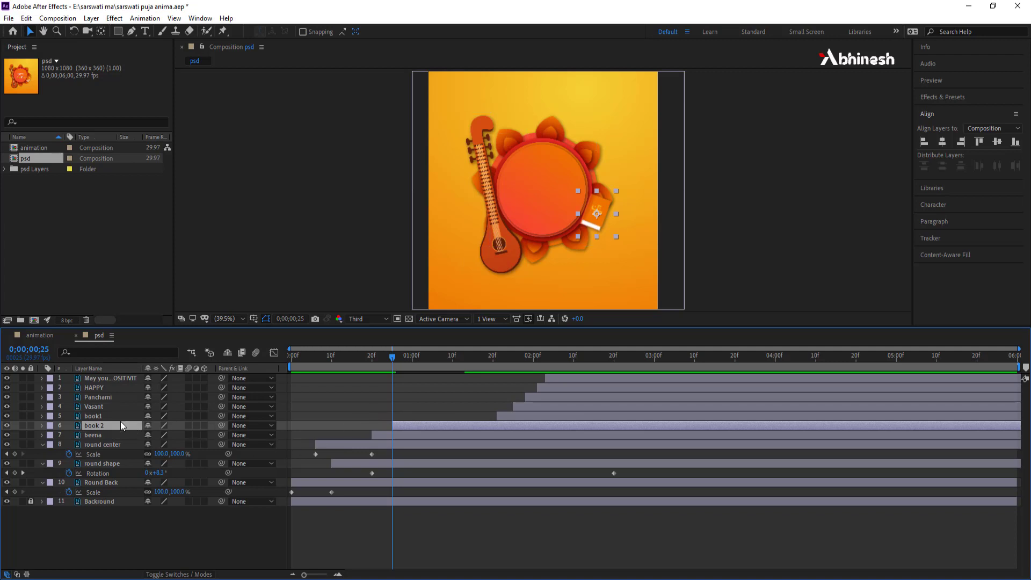
key(s)
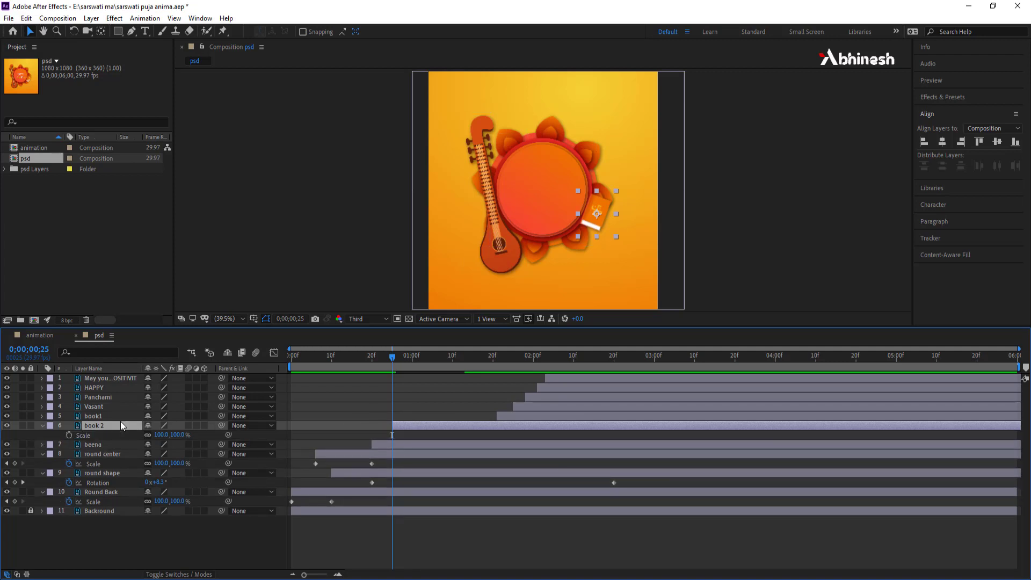
click(177, 434)
text(0)
key(Return)
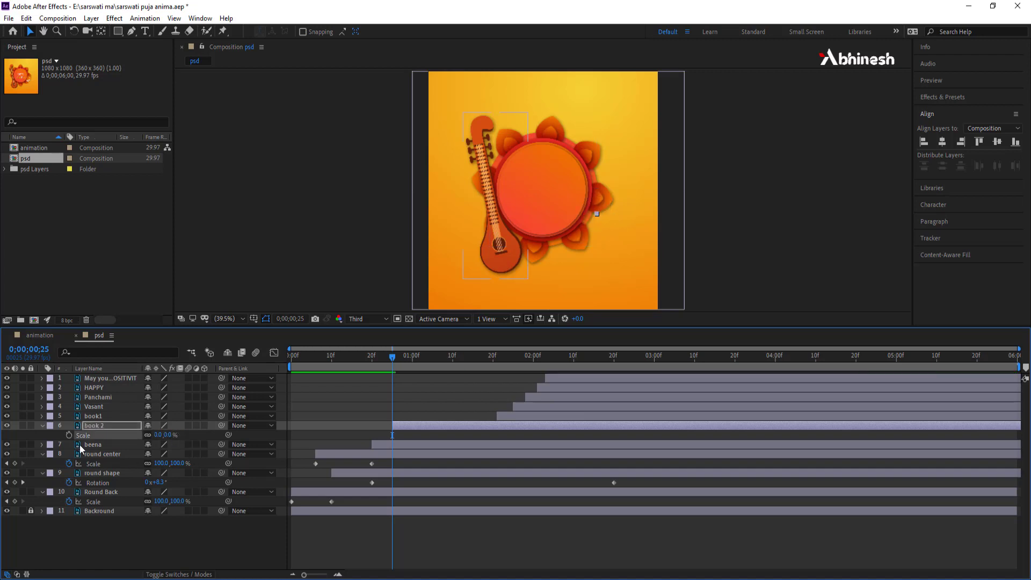
click(70, 435)
drag(392, 356, 408, 356)
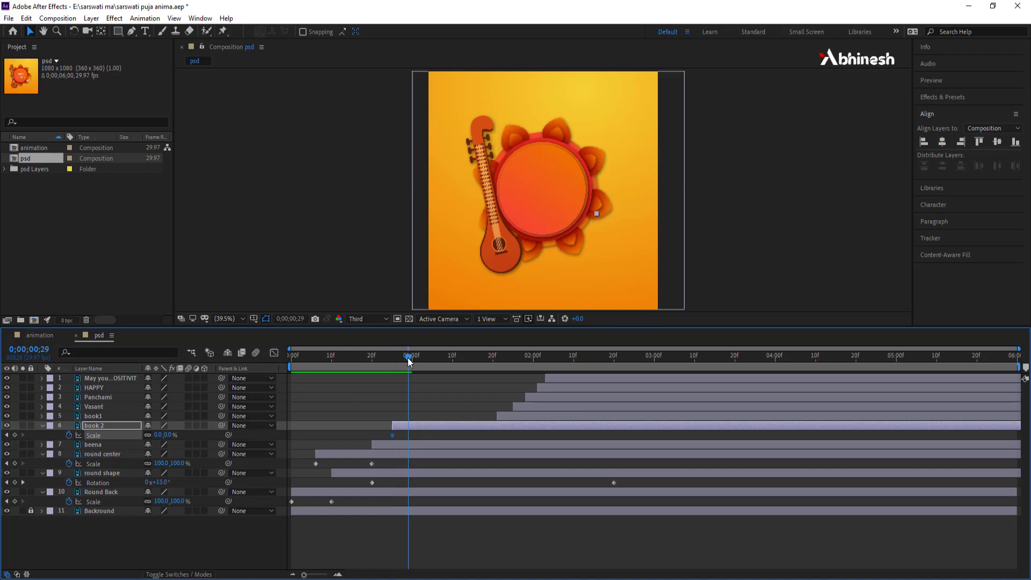
click(168, 435)
text(00)
key(Return)
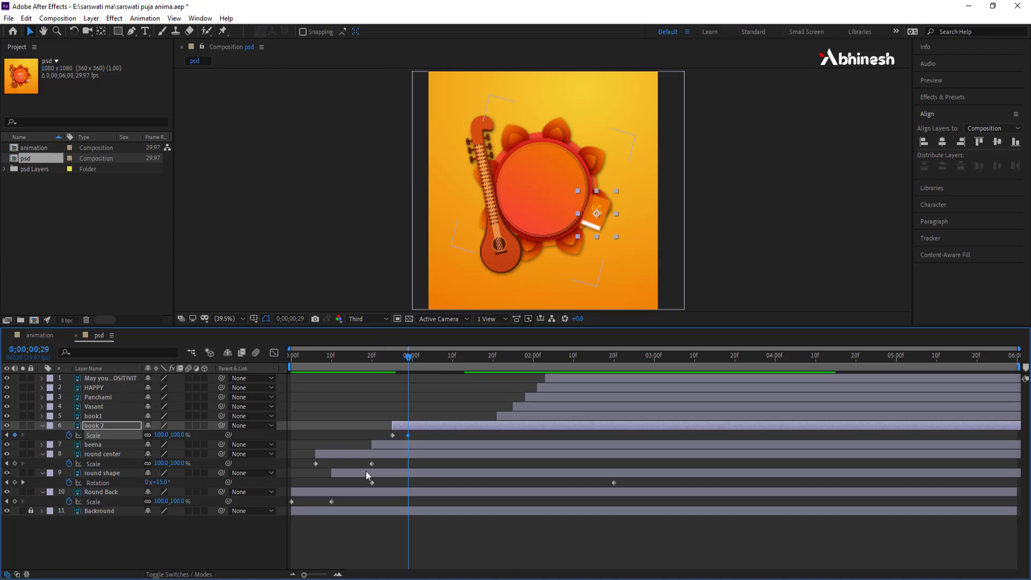
- Move the book1 layer's in point to about frame 28
click(507, 417)
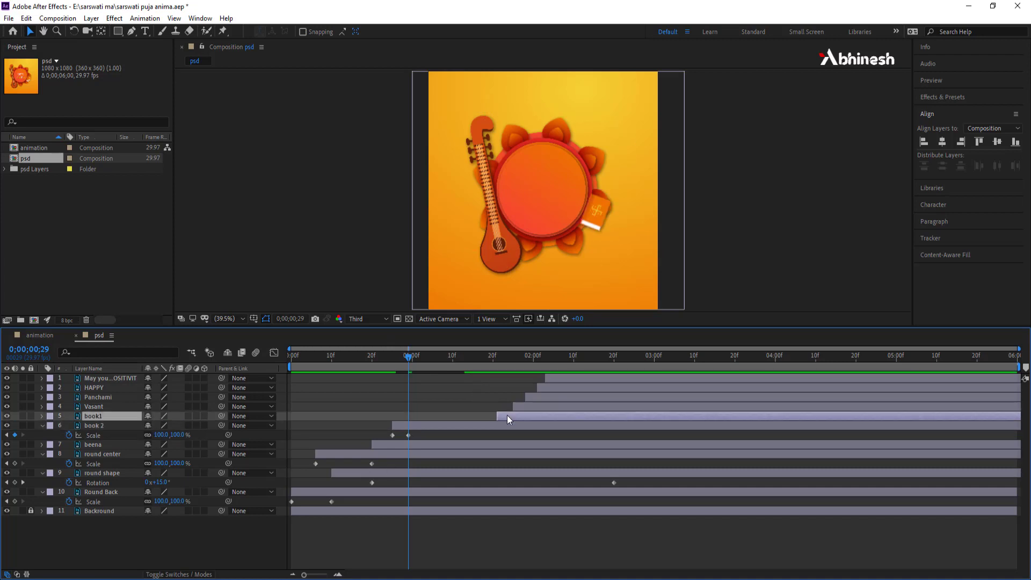
drag(506, 417, 414, 421)
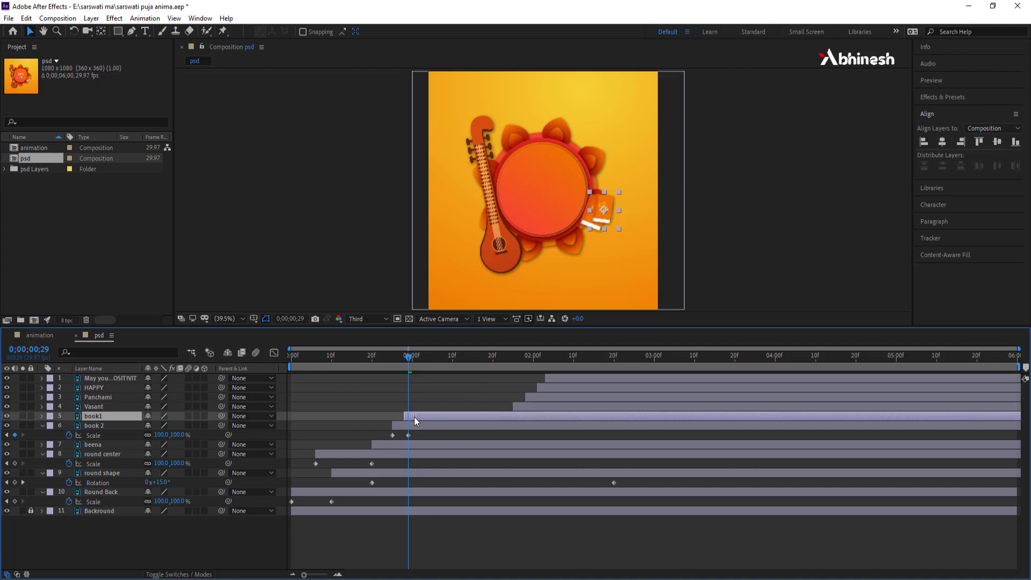
click(403, 359)
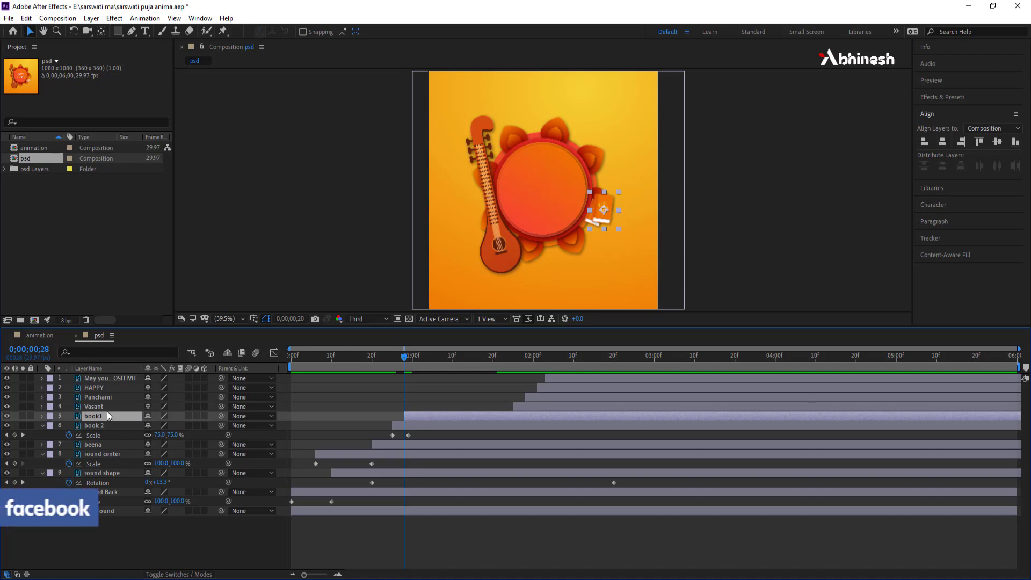
- Keyframe book1's Scale from 0% at frame 28 to 100% at 0;00;01;02
key(s)
click(177, 425)
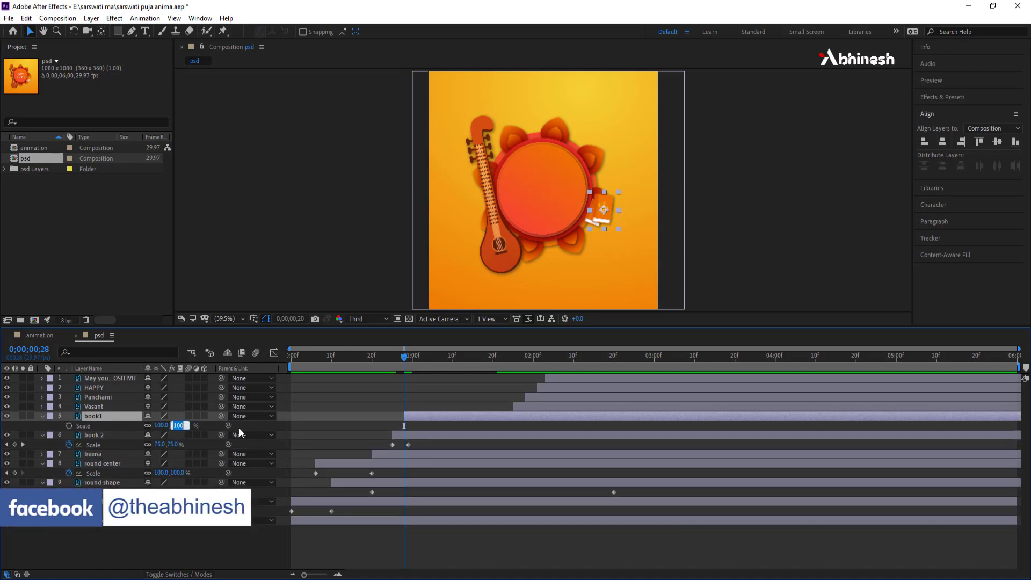
text(0)
key(Return)
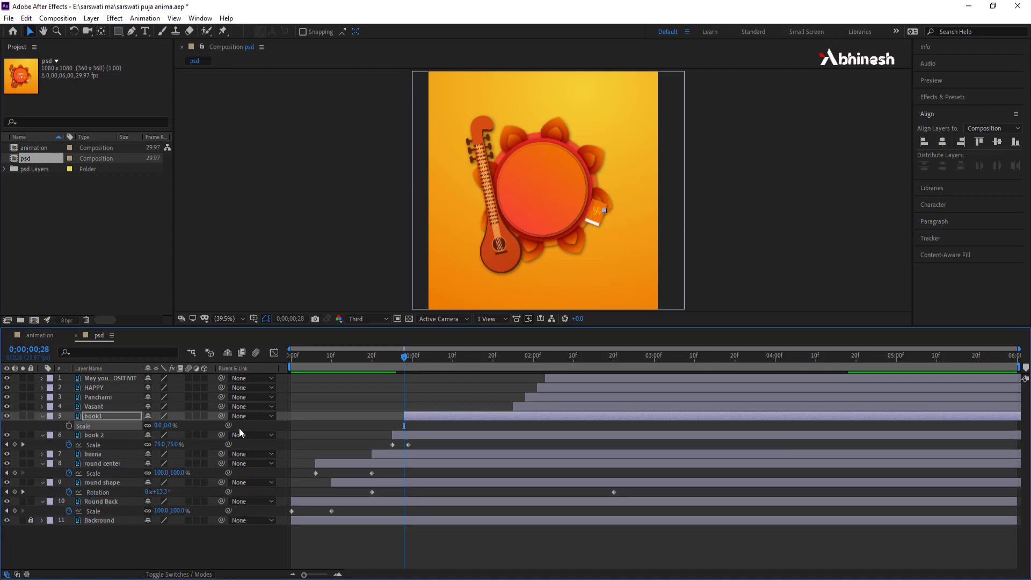
click(69, 426)
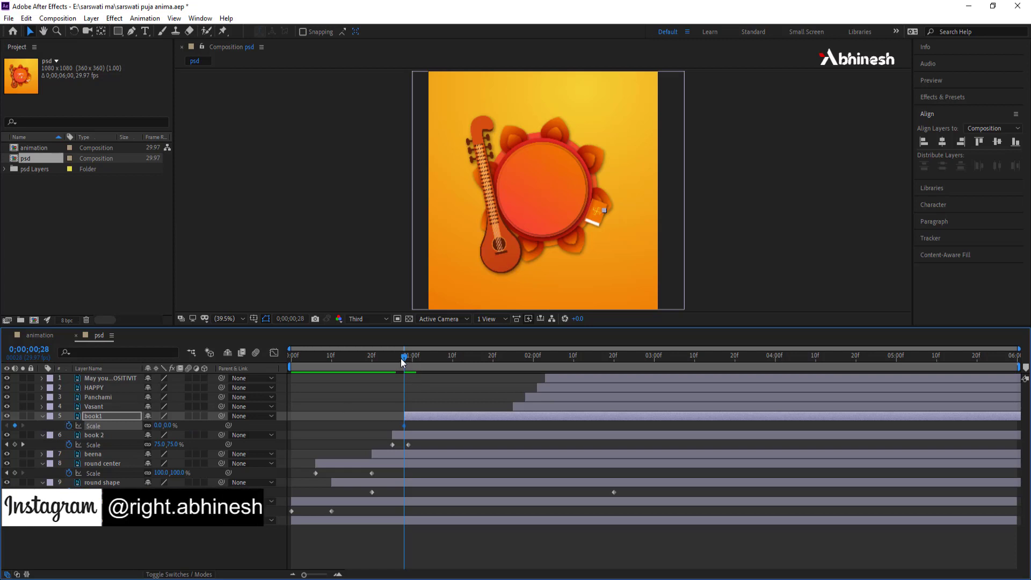
drag(415, 357, 420, 356)
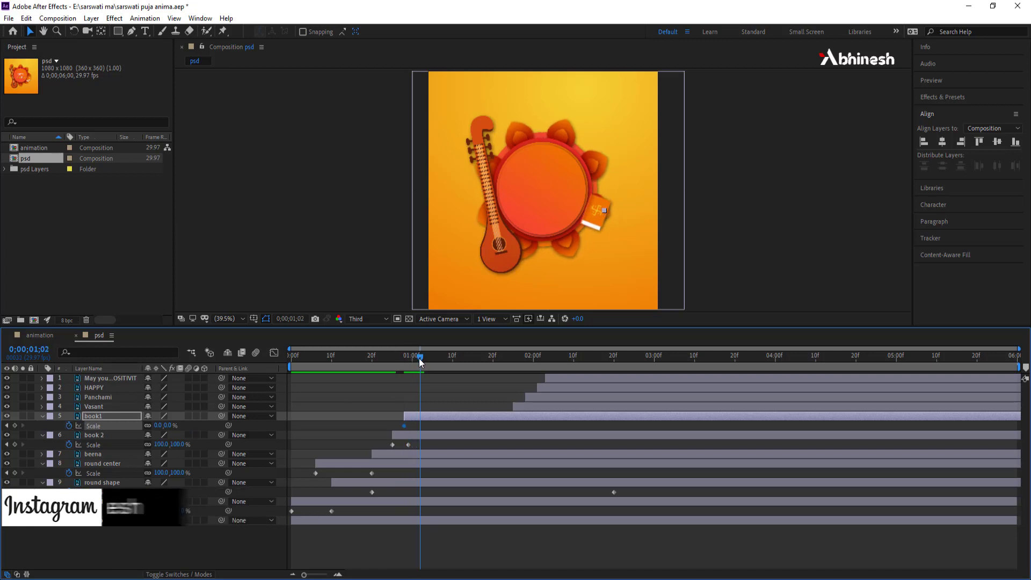
click(169, 425)
text(100)
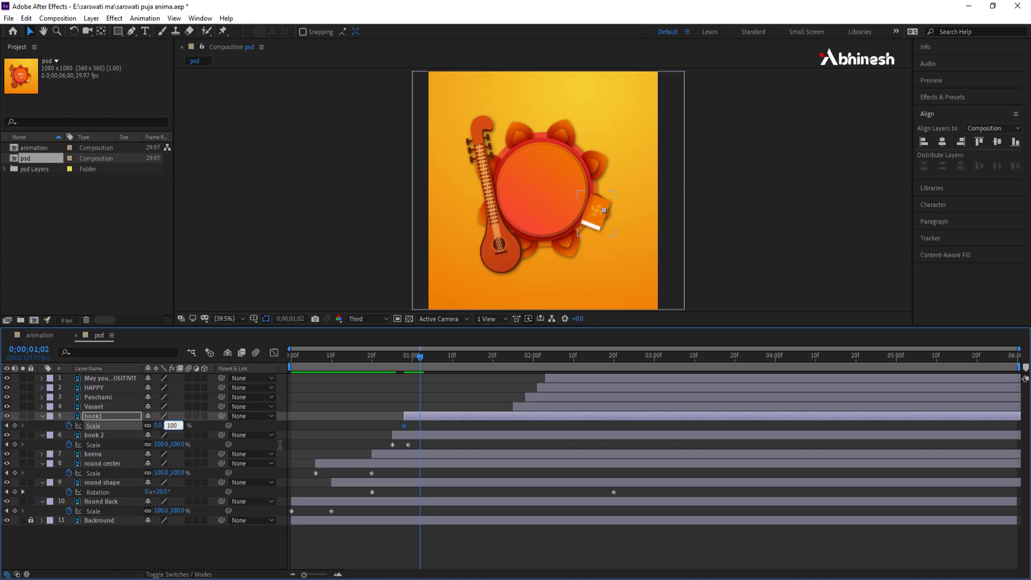
key(Return)
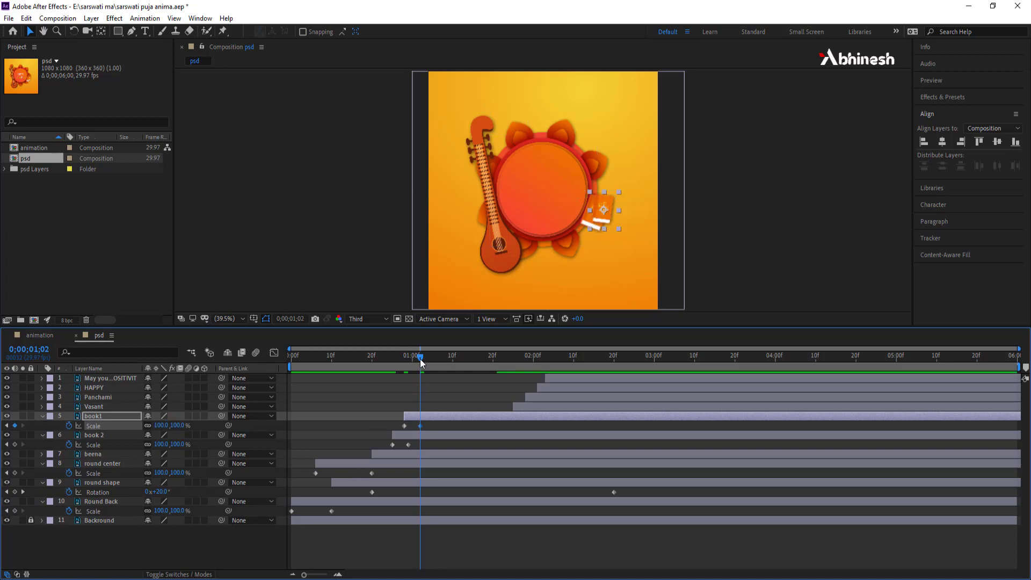
- Preview the animation from the start of the composition
drag(420, 356, 98, 375)
key(space)
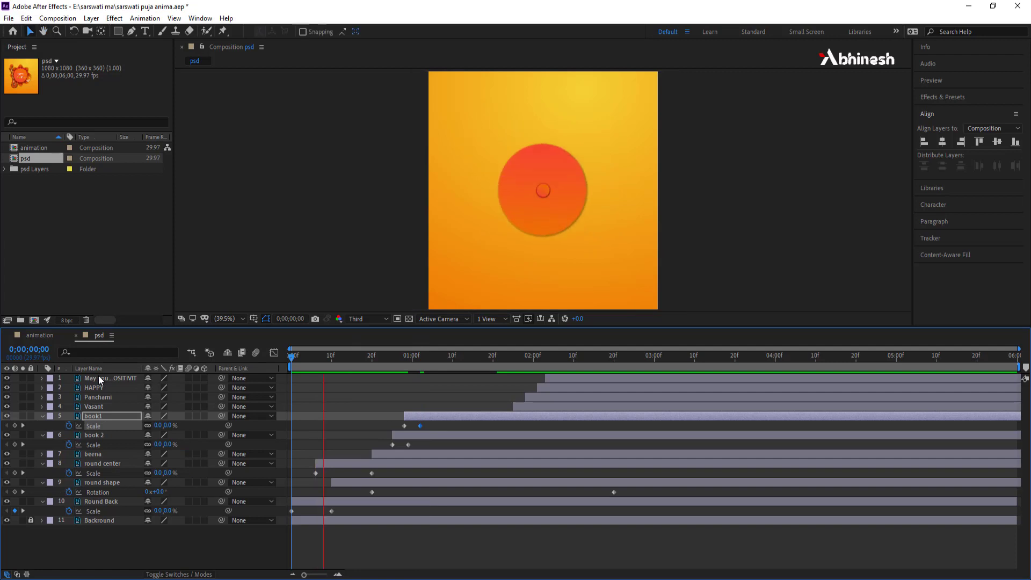
key(space)
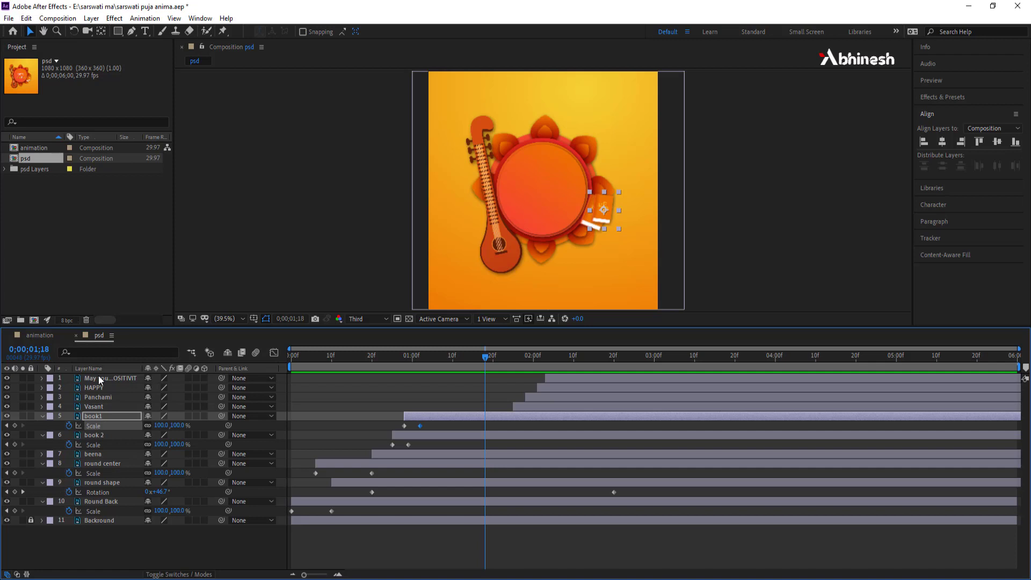
- Shift Vasant, Panchami, HAPPY and greeting message layers to start around 01;00–01;11
click(421, 356)
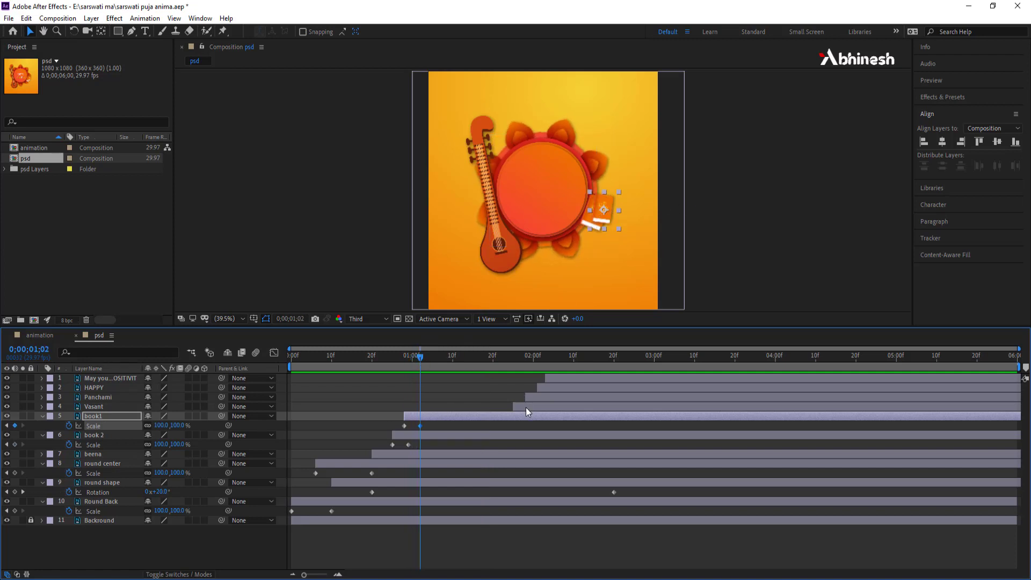
drag(526, 407, 438, 408)
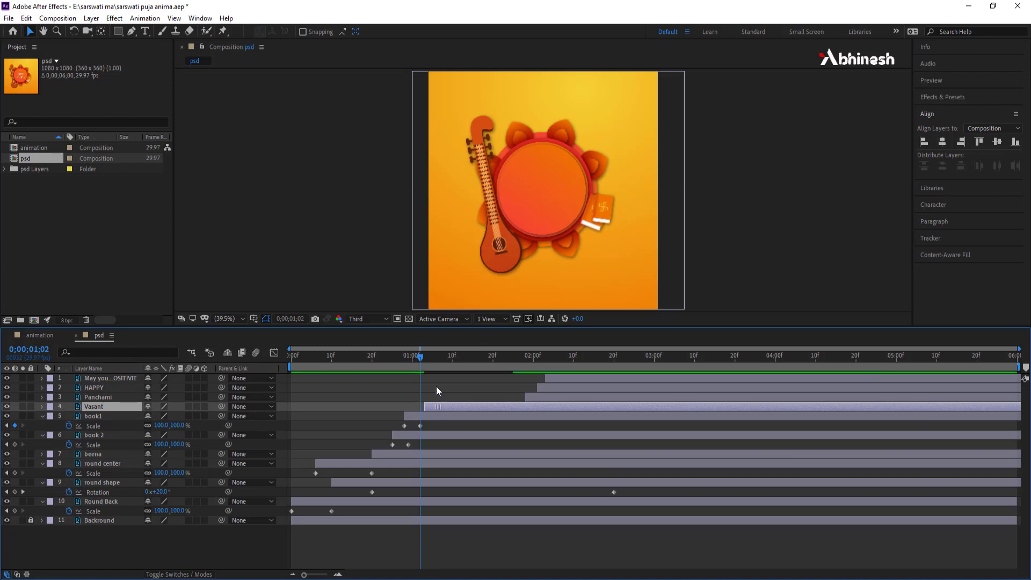
drag(544, 397, 452, 402)
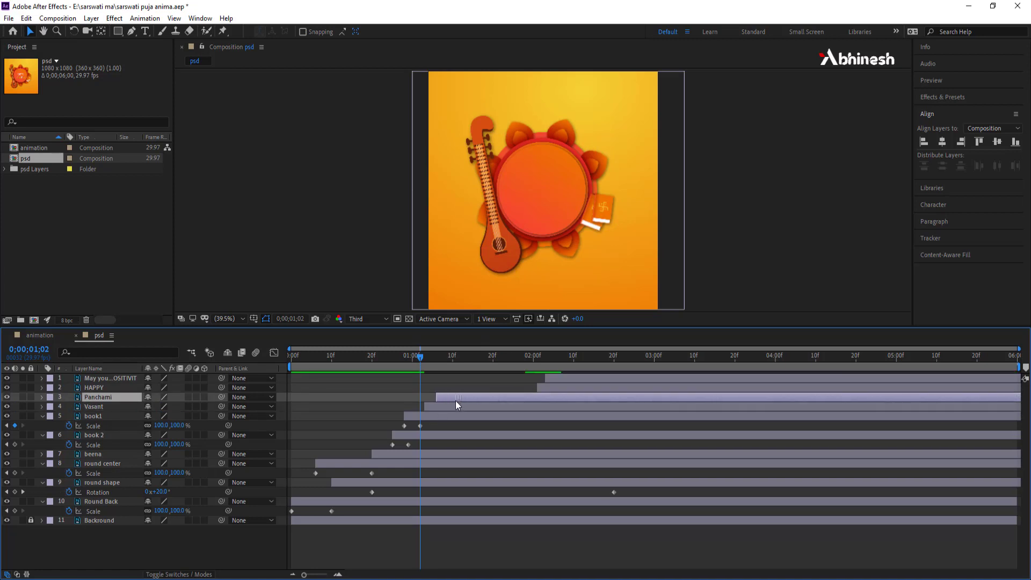
drag(555, 388, 477, 388)
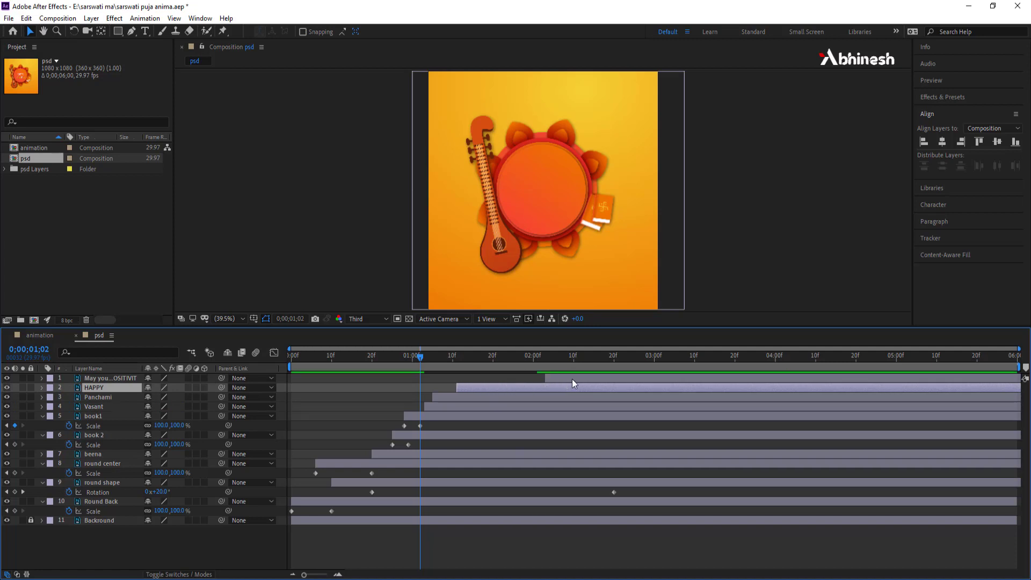
drag(572, 379, 470, 381)
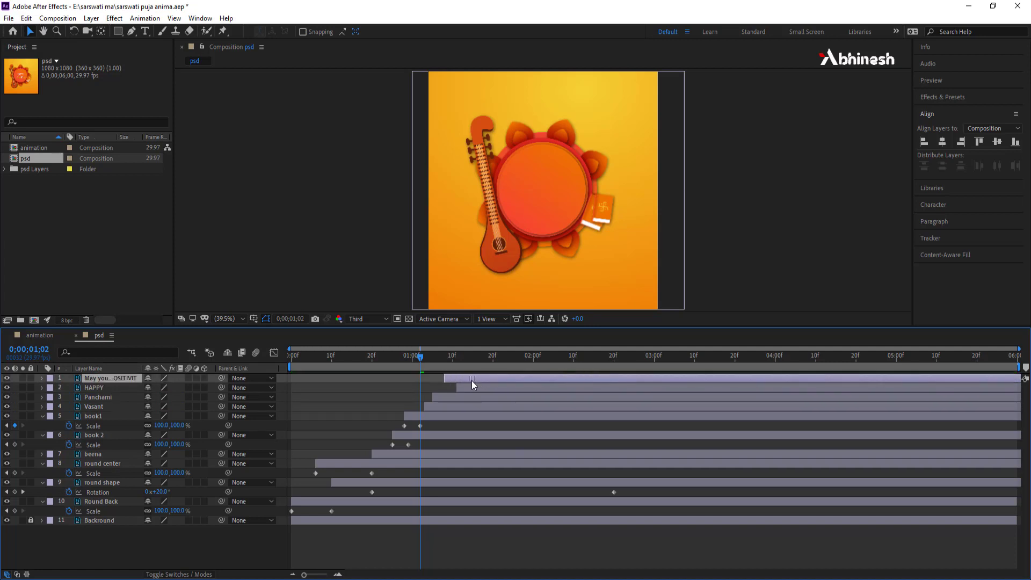
click(446, 398)
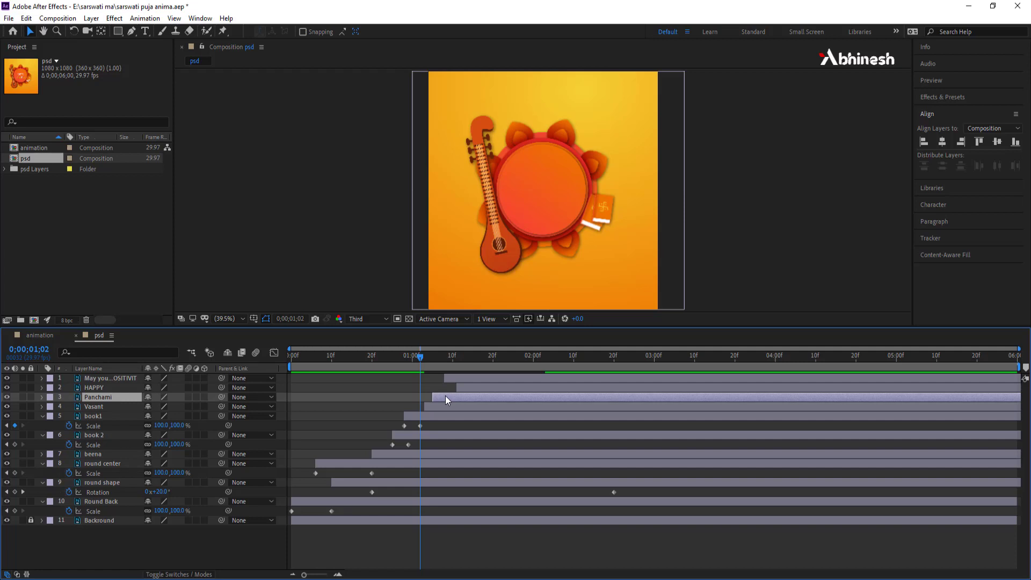
drag(473, 387, 439, 389)
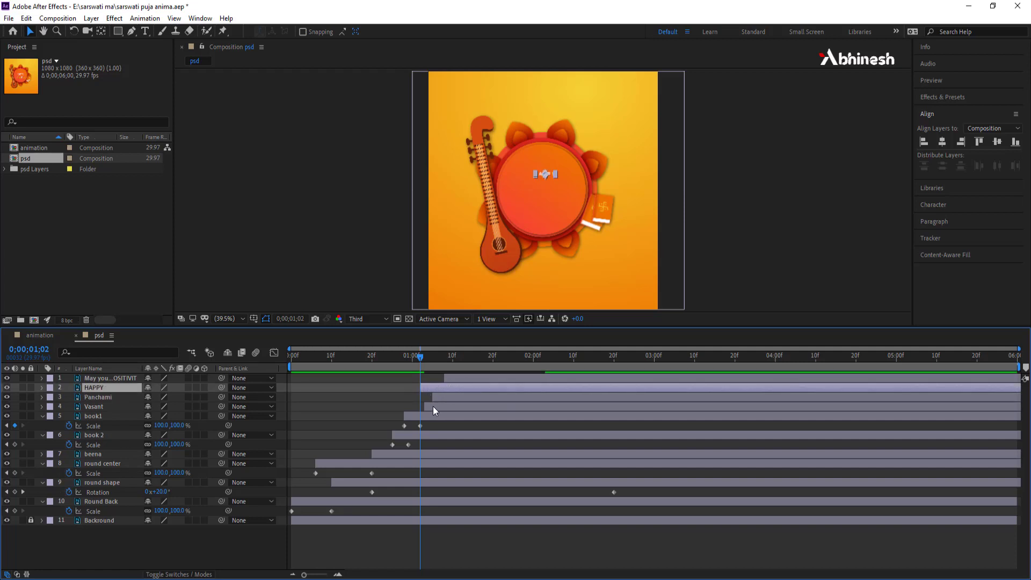
click(425, 413)
click(430, 404)
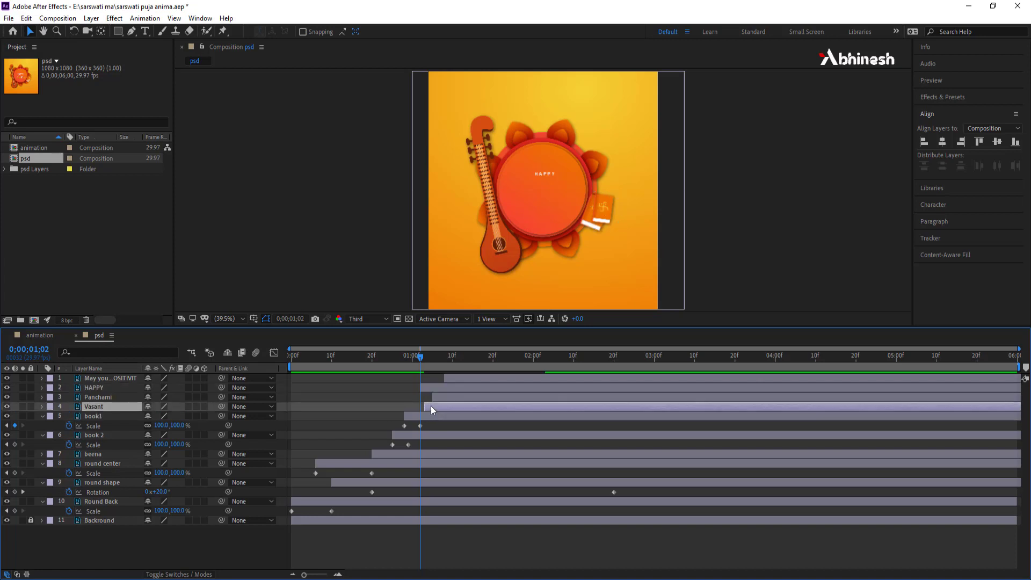
click(442, 397)
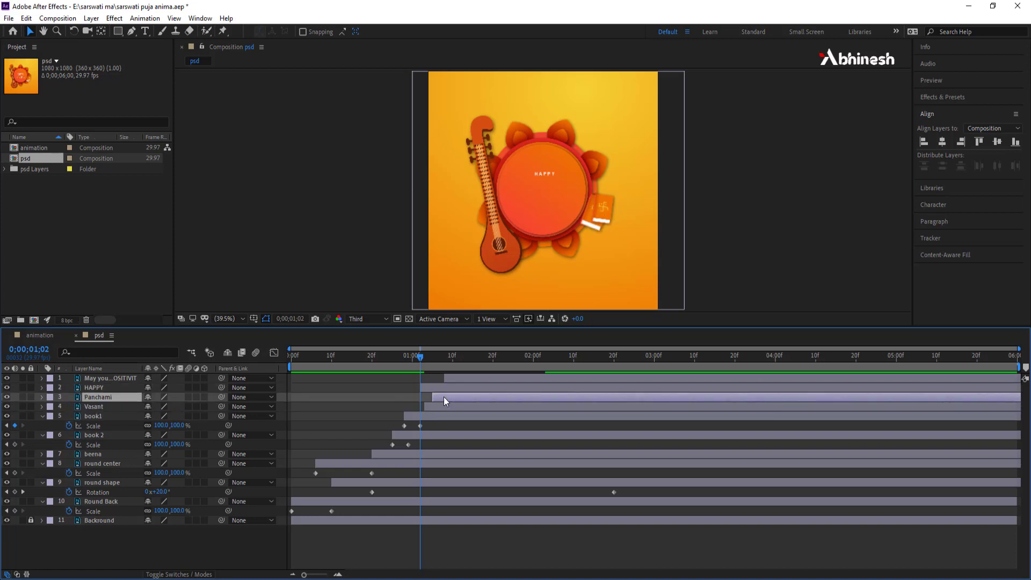
click(457, 378)
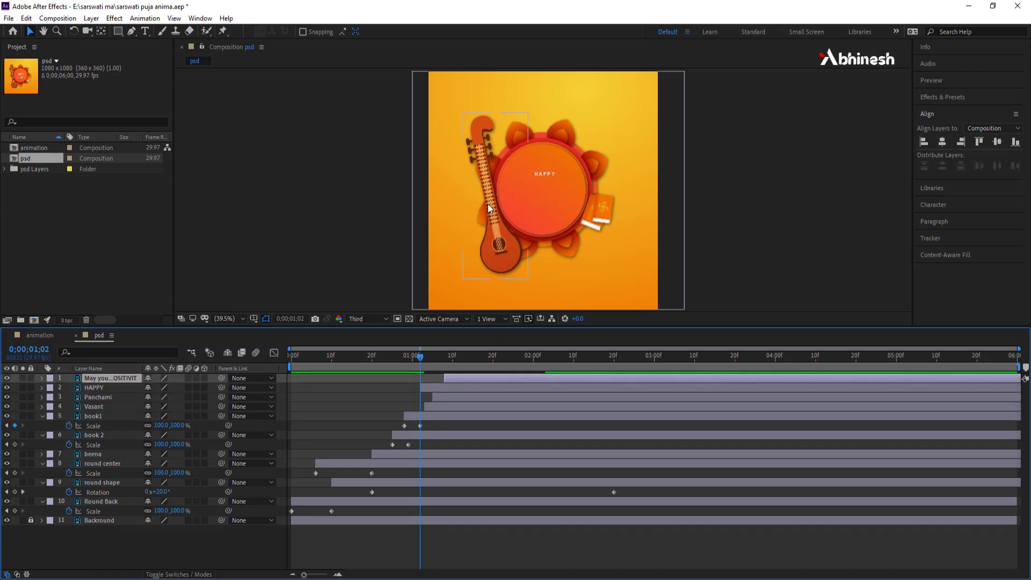
- End the work area at two, then three seconds, preview, and set resolution to Full
click(532, 355)
key(n)
key(space)
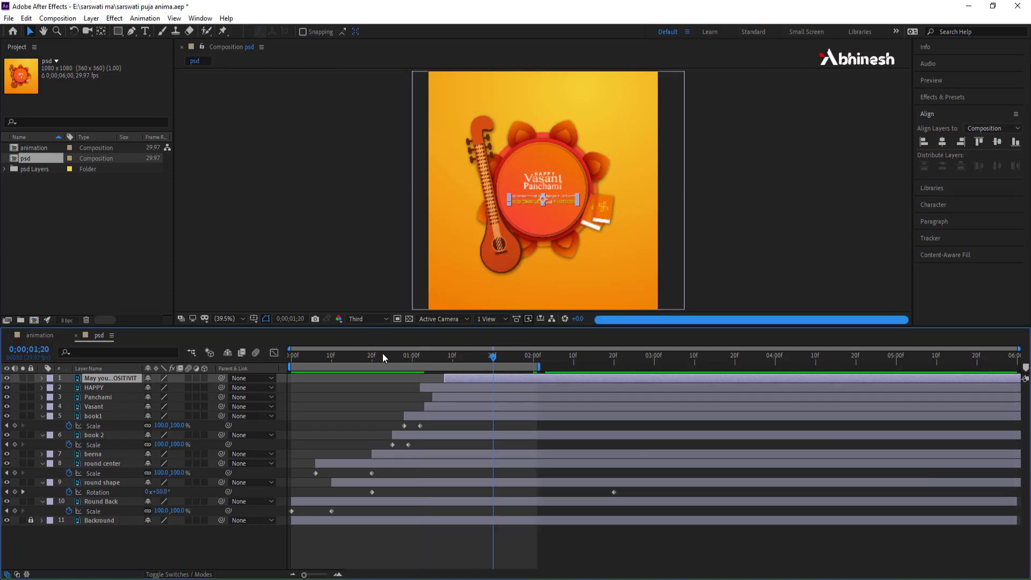
key(space)
key(space)
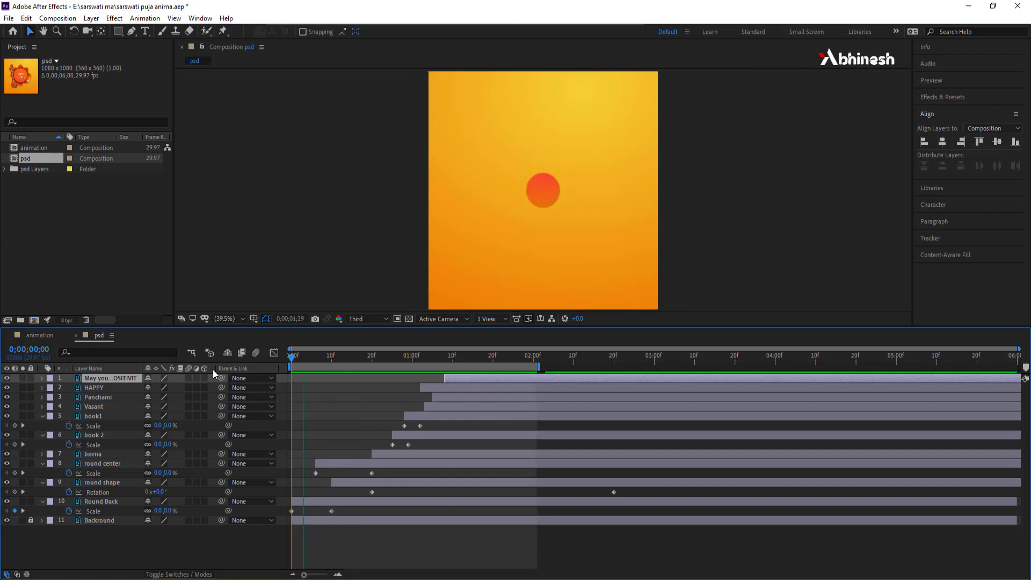
drag(538, 366, 655, 366)
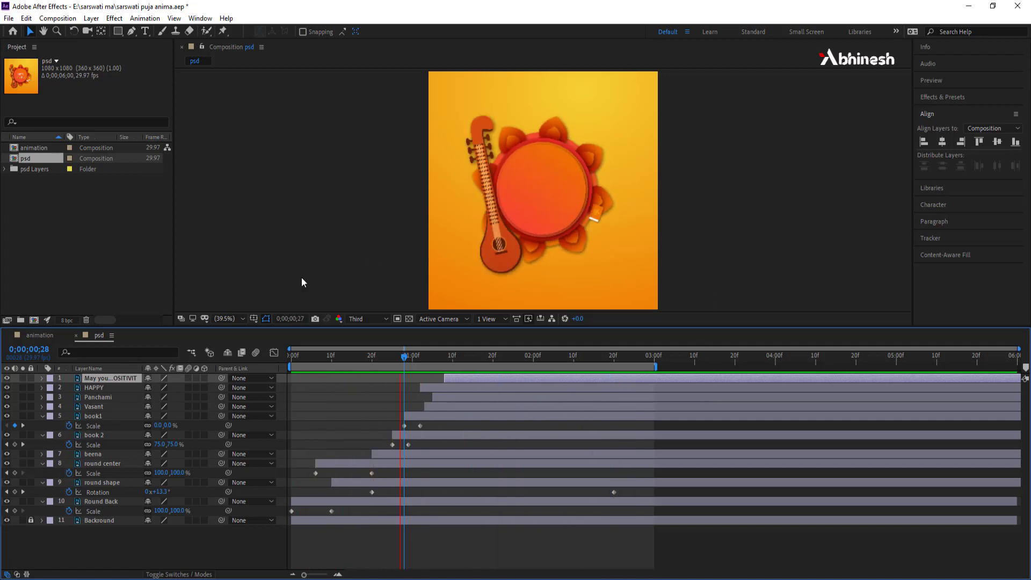
click(375, 319)
click(362, 345)
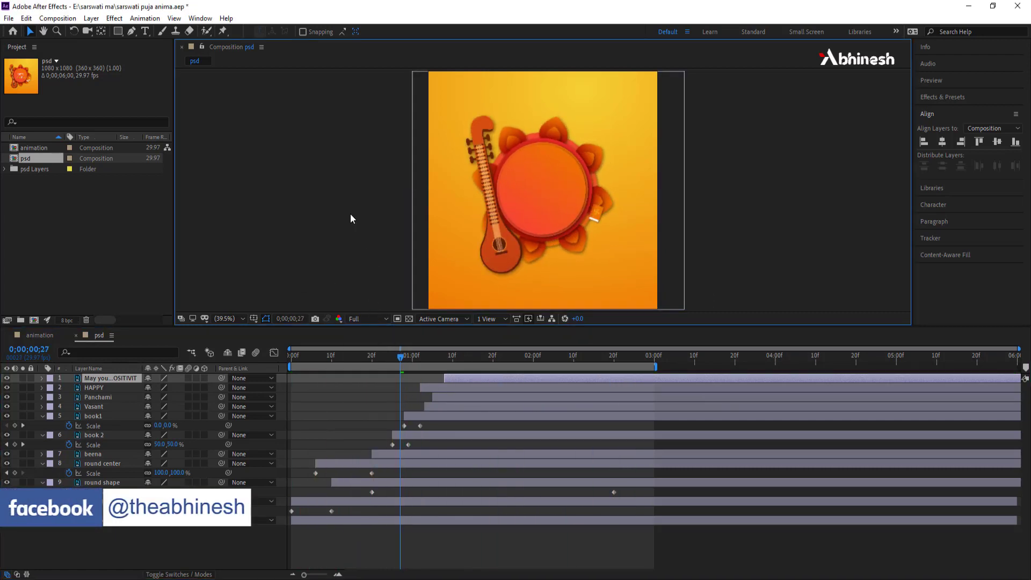
- Maximize the Composition panel and play the finished Vasant Panchami greeting preview
key(grave)
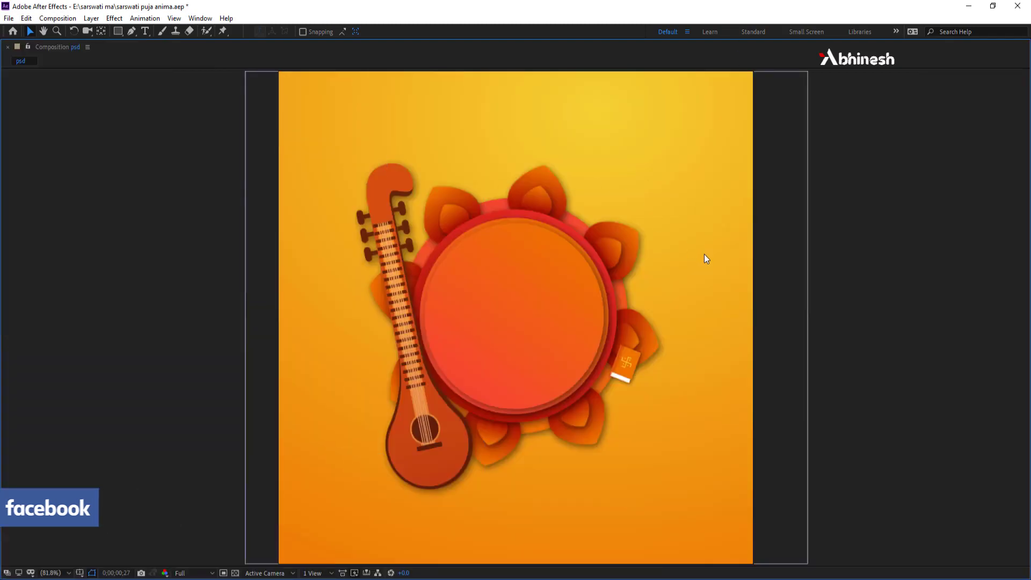
key(space)
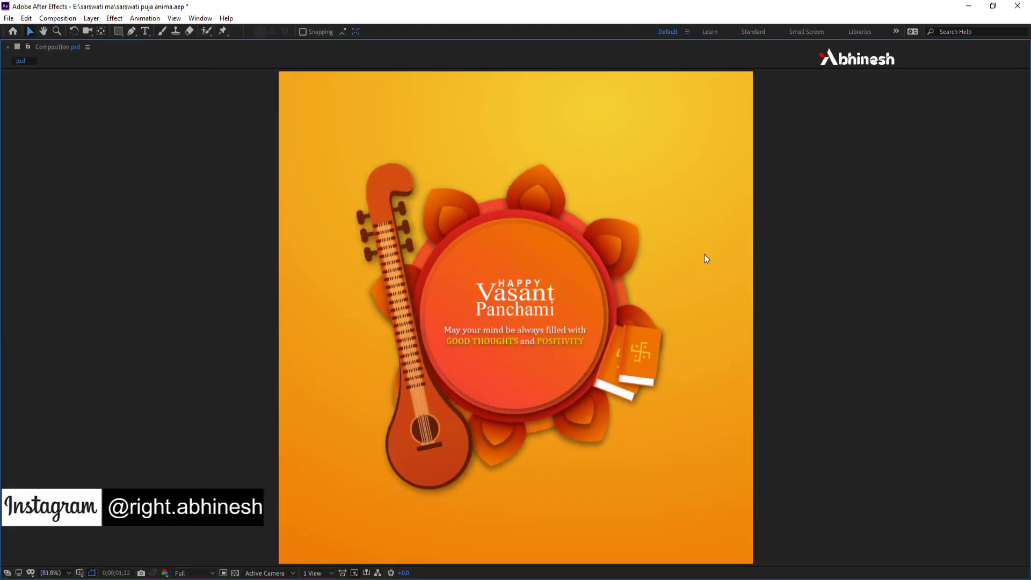